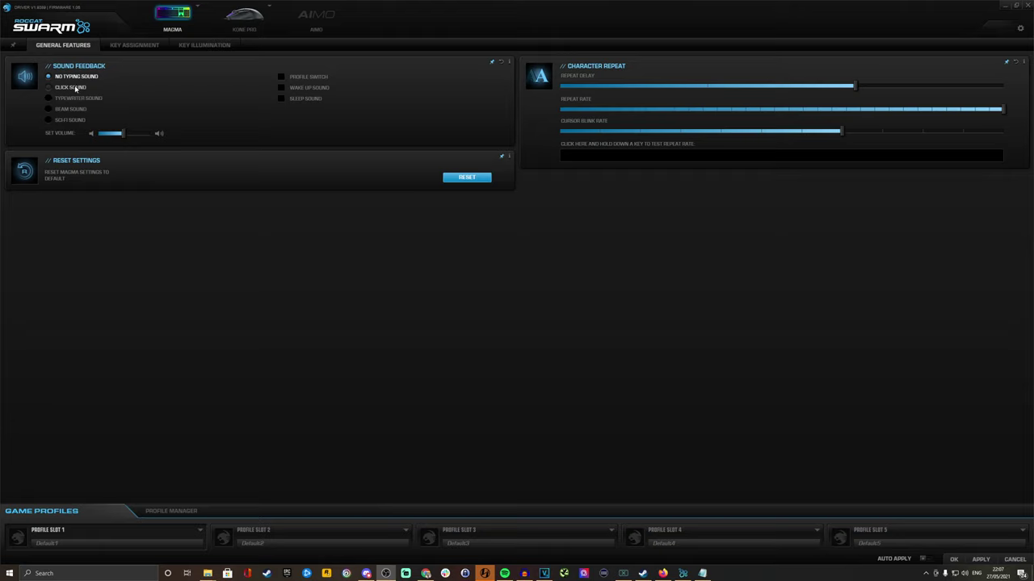
- Apply the Click, Typewriter, Beam and Sci-Fi typing sounds one after another, and restore No Typing Sound
click(69, 88)
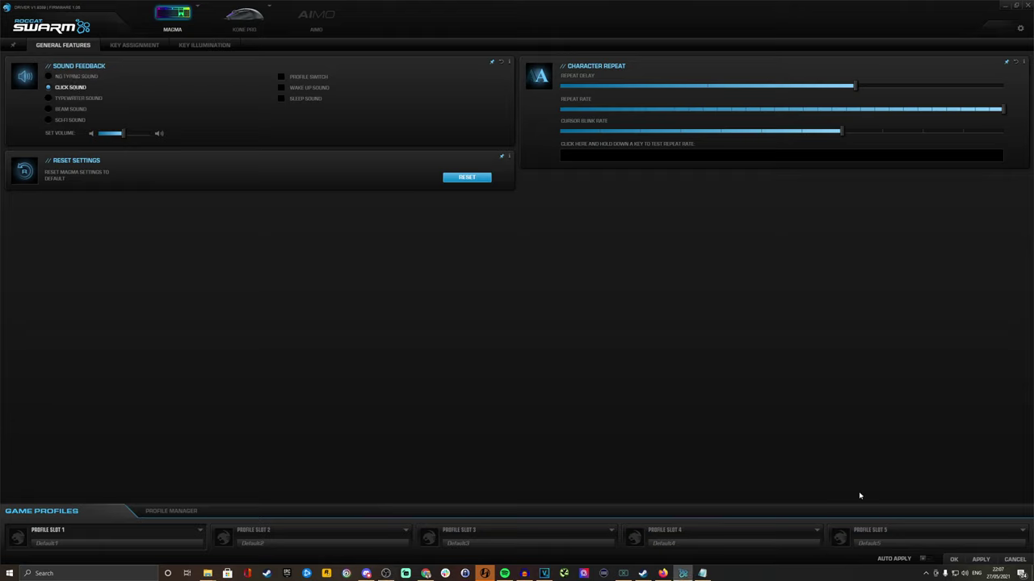
click(980, 560)
click(73, 100)
click(980, 560)
click(70, 109)
click(980, 560)
click(69, 120)
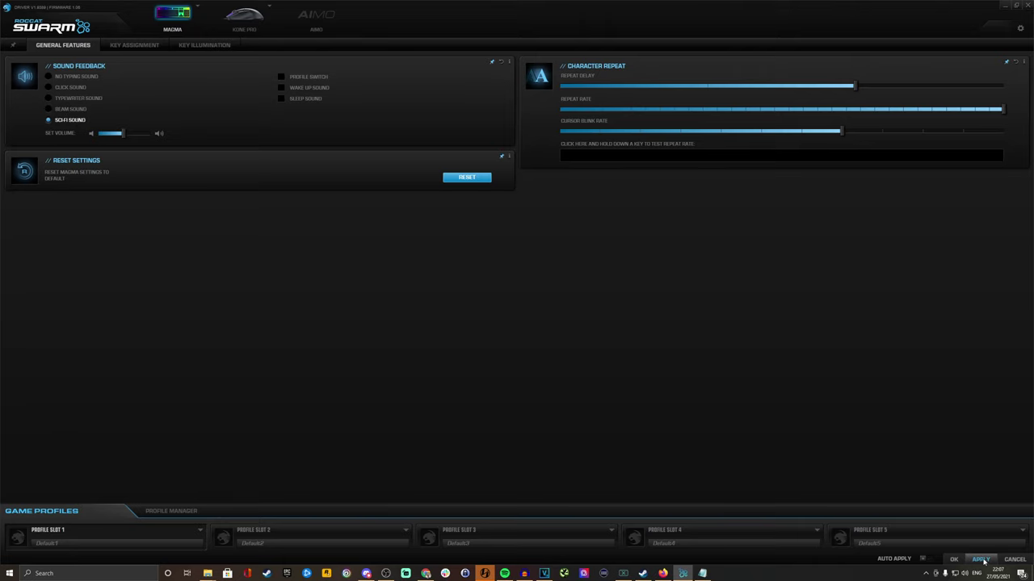
click(980, 560)
click(83, 78)
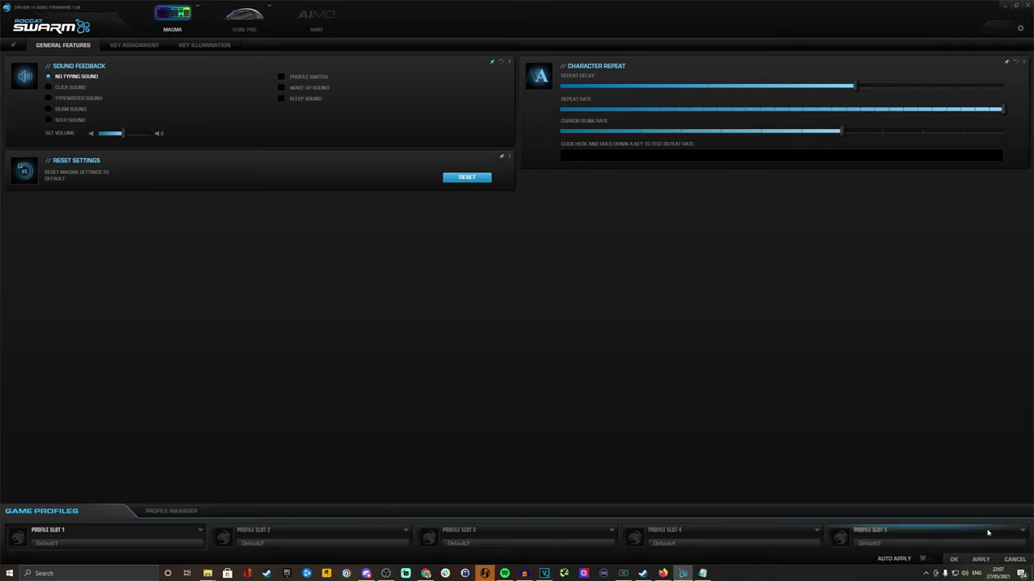
click(981, 558)
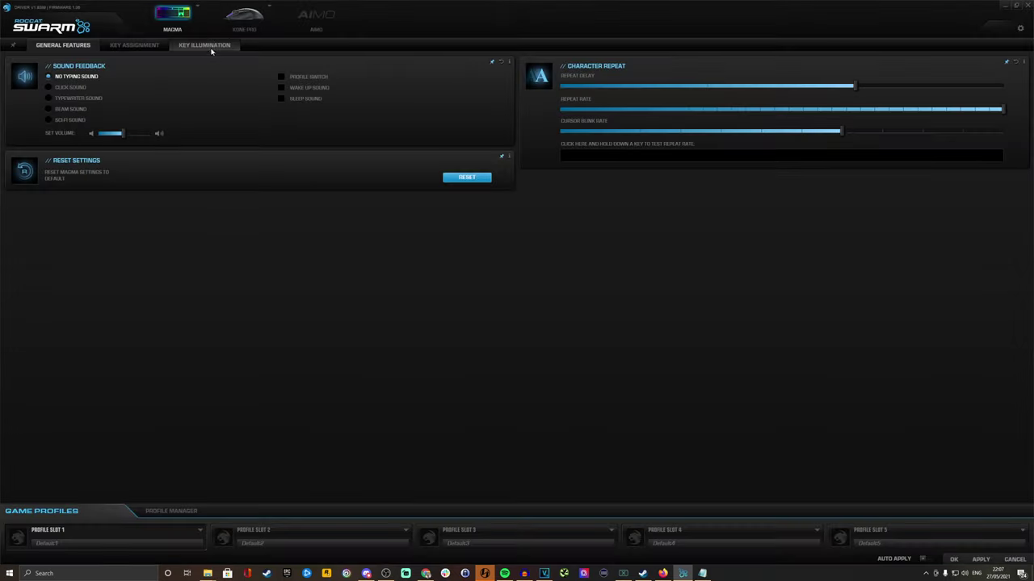
- Set the keyboard's illumination effect to Wave and reduce its speed to about a tenth of the range
click(205, 45)
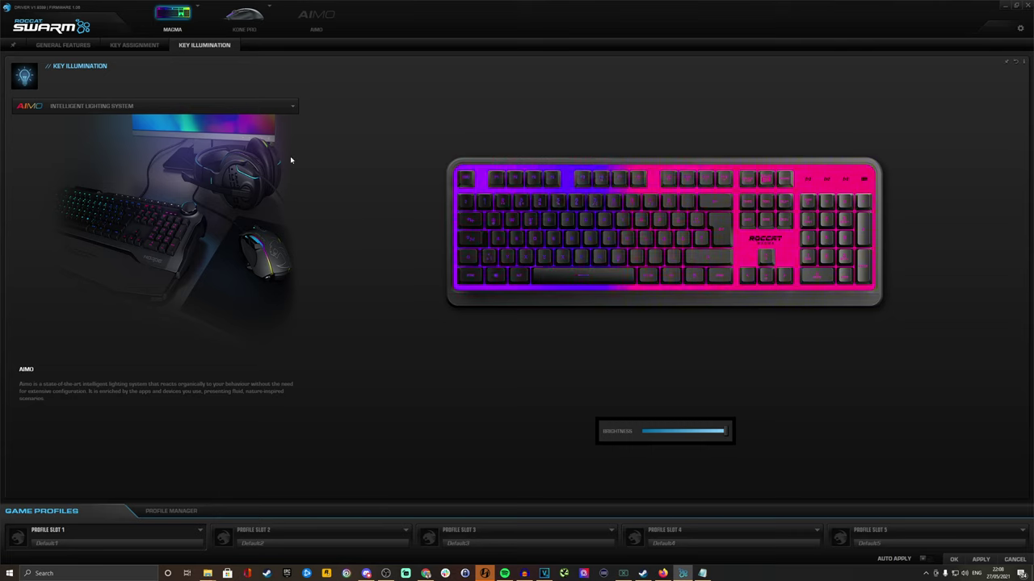
click(277, 108)
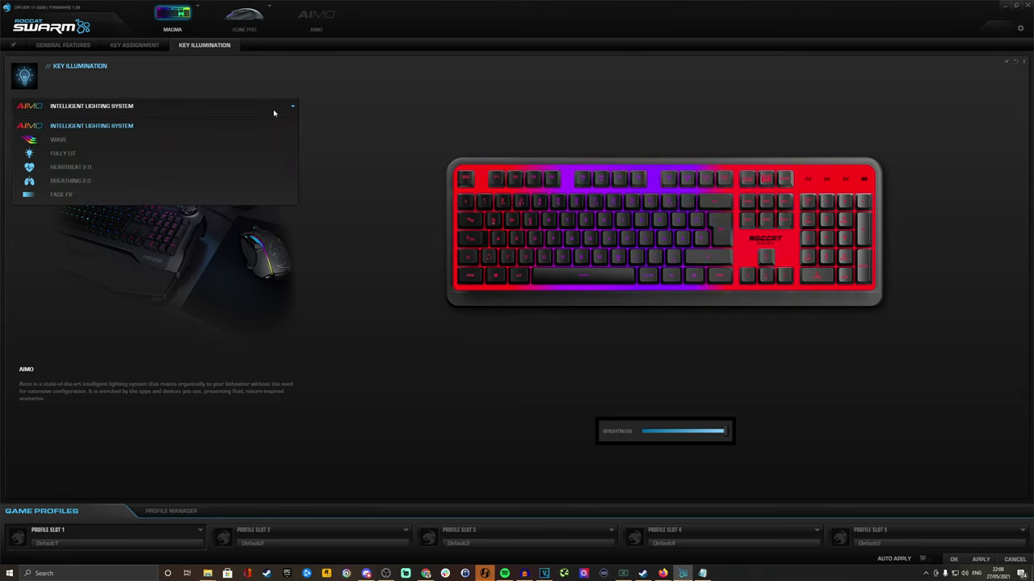
click(57, 141)
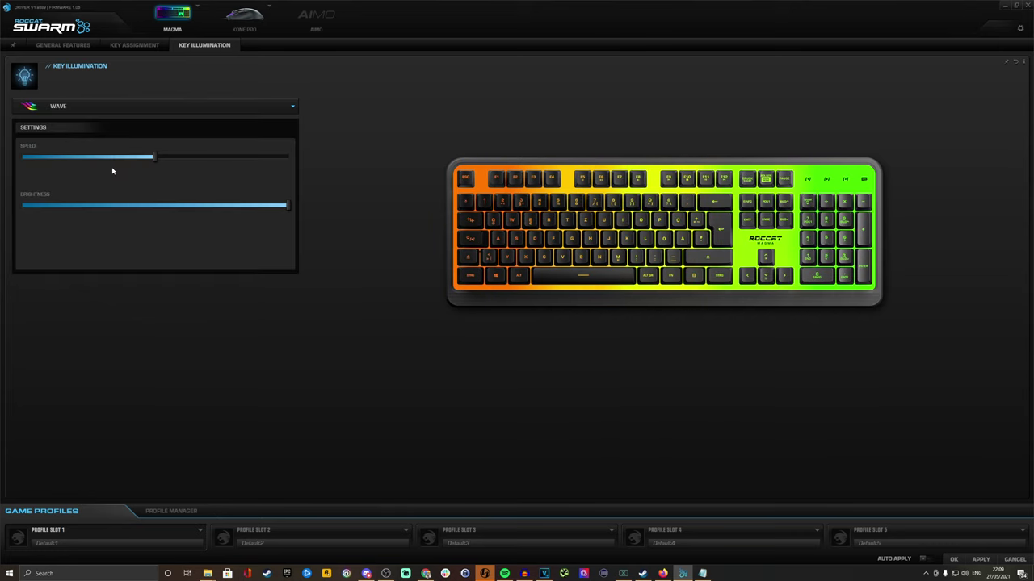
drag(153, 157, 47, 159)
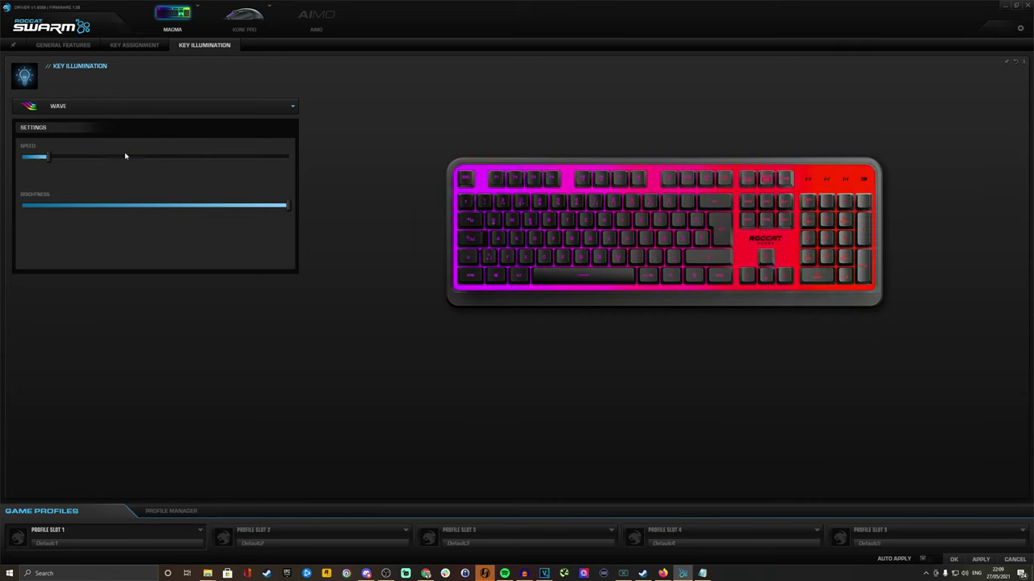
- Try the Fully Lit effect, switch to Heartbeat 2.0 with the blue-to-lavender color theme, and apply it
click(140, 113)
click(71, 155)
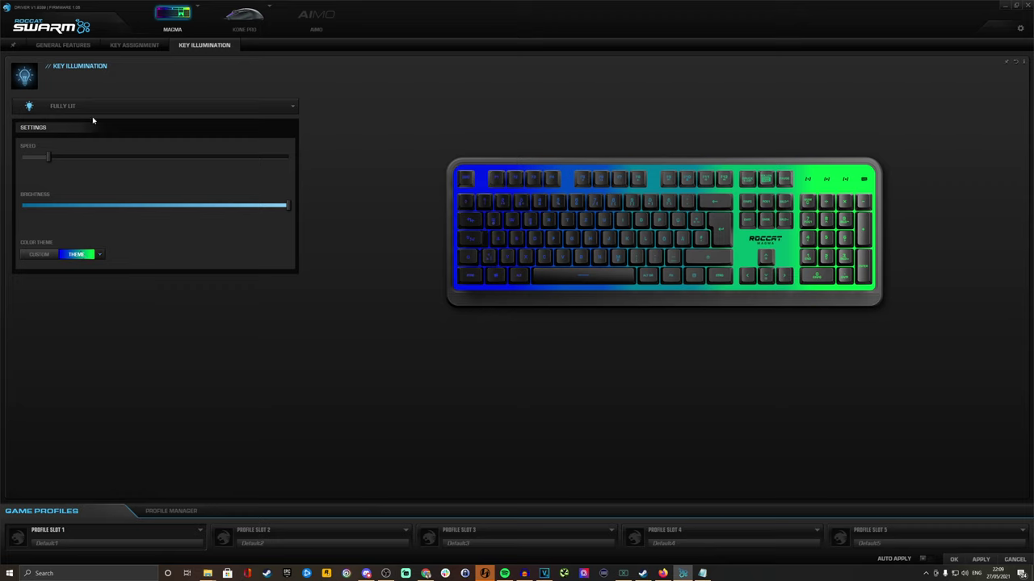
click(91, 107)
click(85, 168)
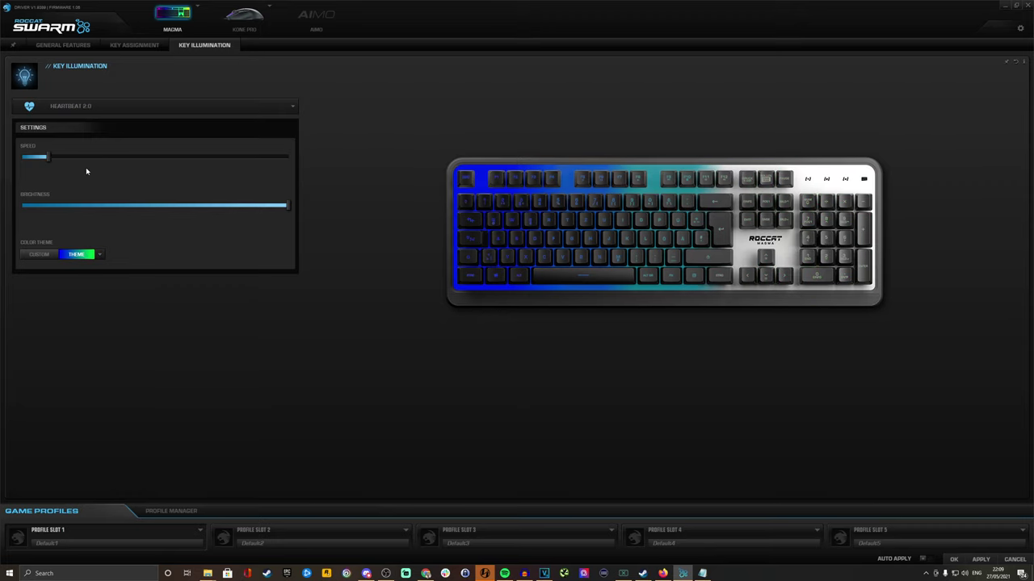
click(98, 254)
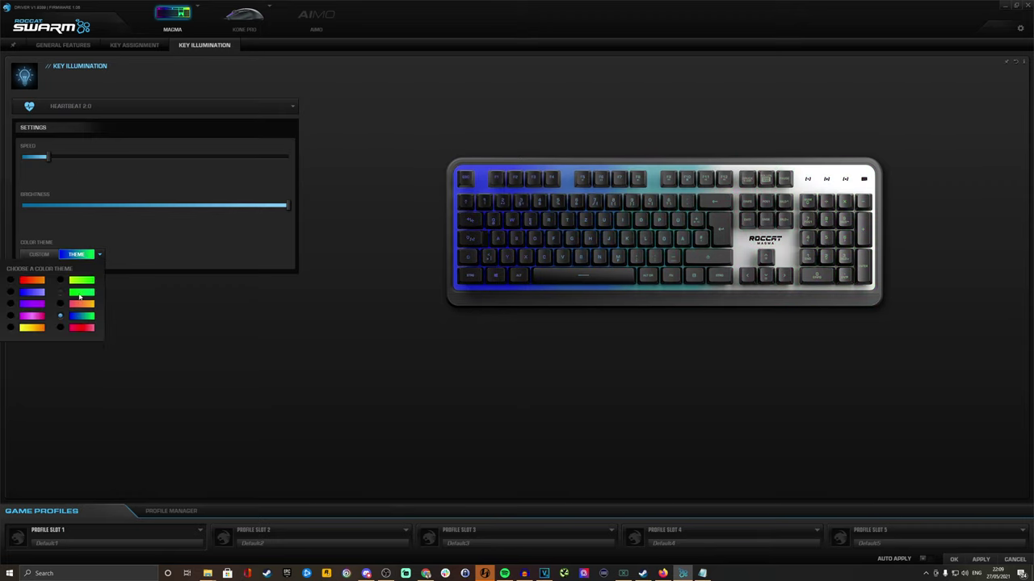
click(31, 295)
click(979, 559)
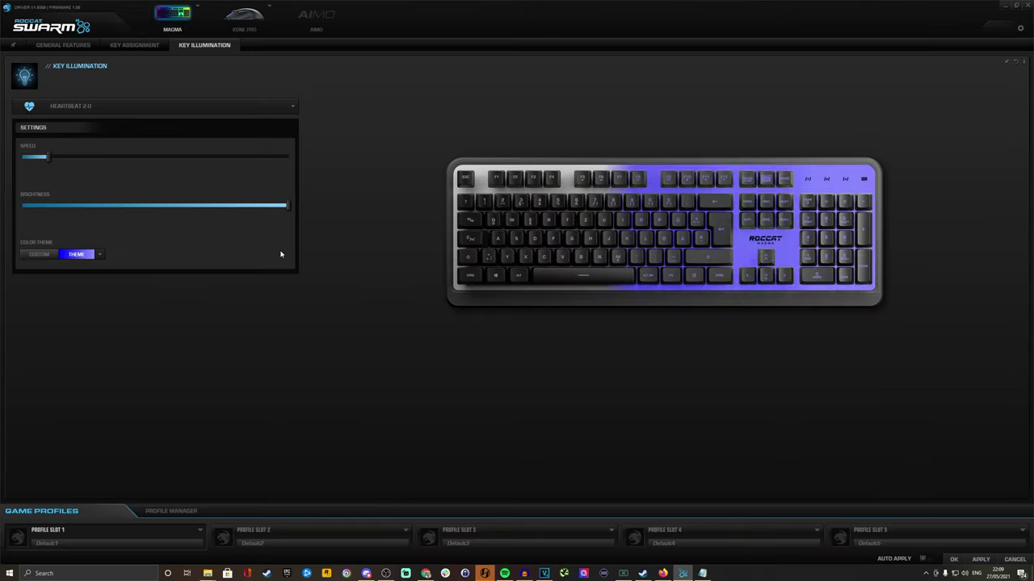
- Preview the Breathing 2.0 and Fade FX illumination effects in turn
click(77, 106)
click(68, 181)
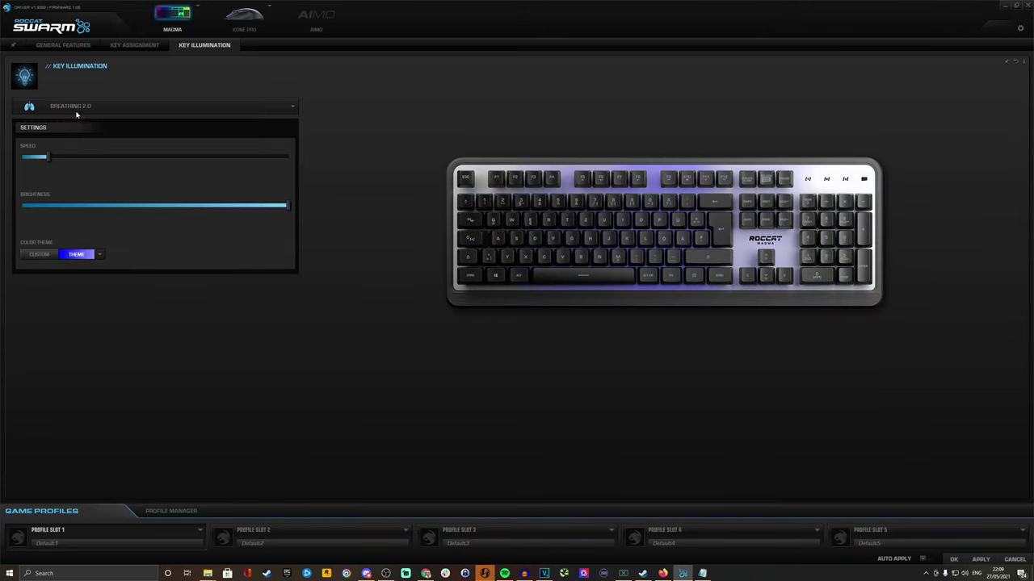
click(78, 105)
click(66, 193)
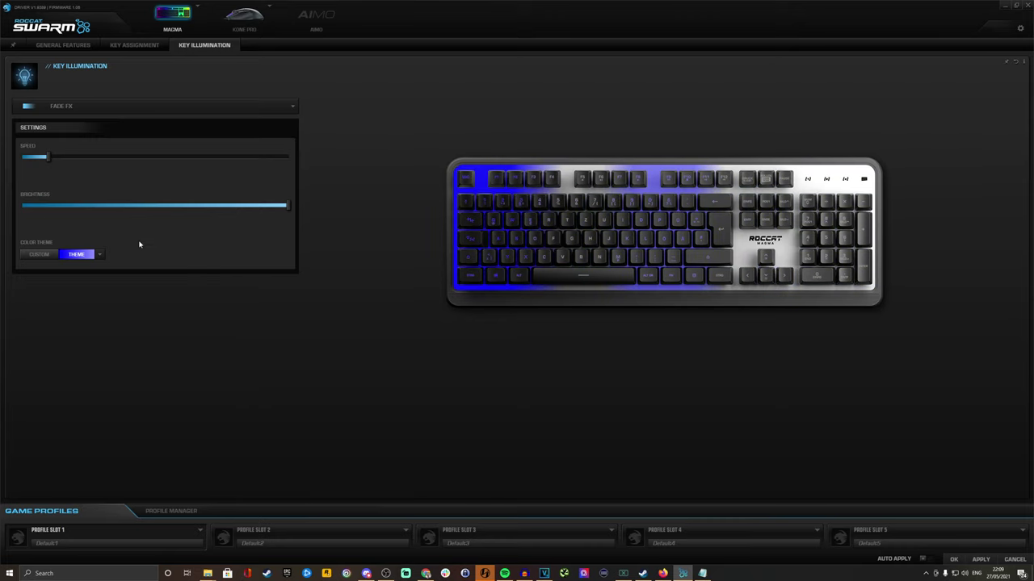
- Set the illumination effect to Fully Lit with a custom color theme
click(80, 106)
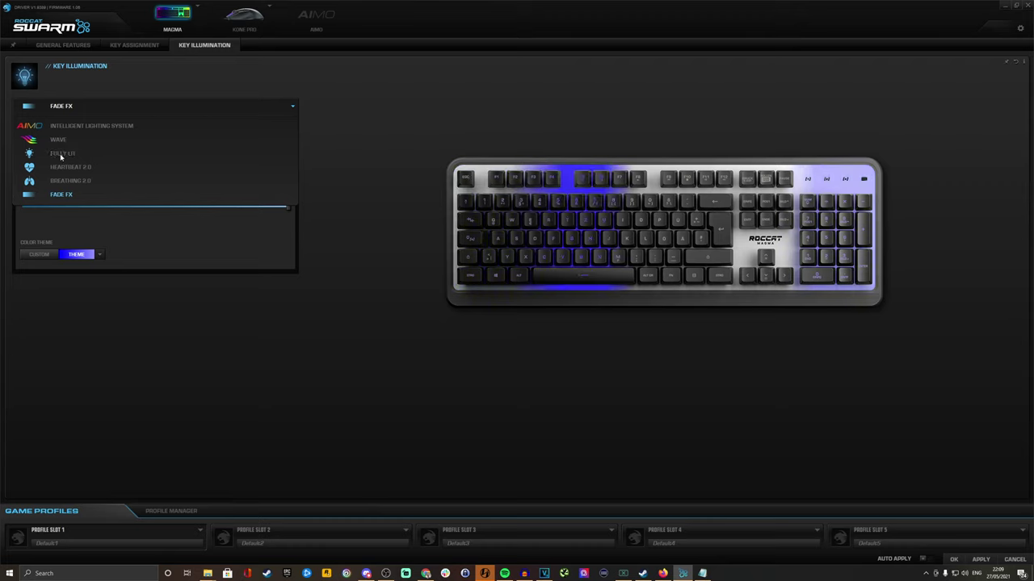
click(61, 153)
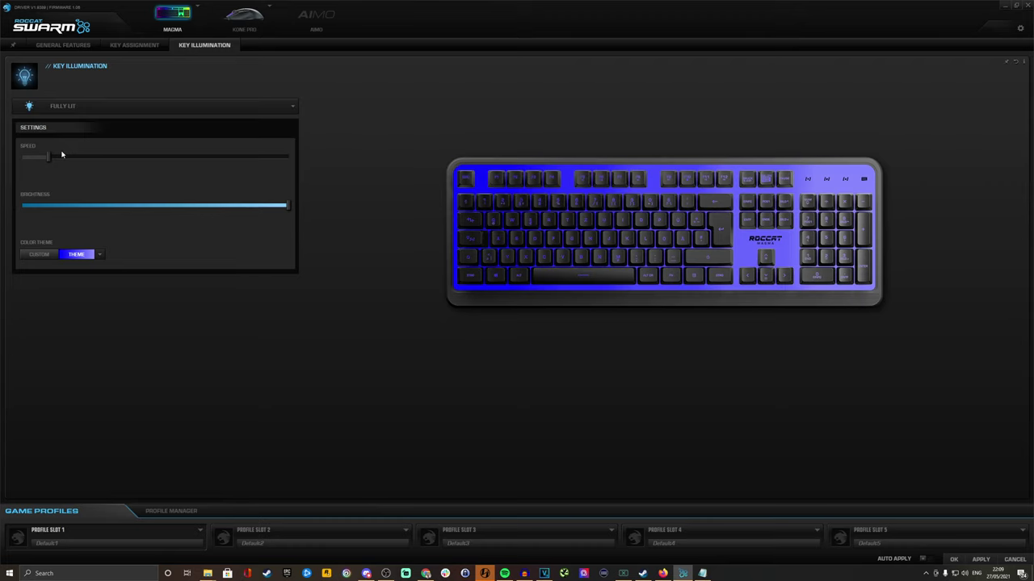
click(100, 255)
click(41, 256)
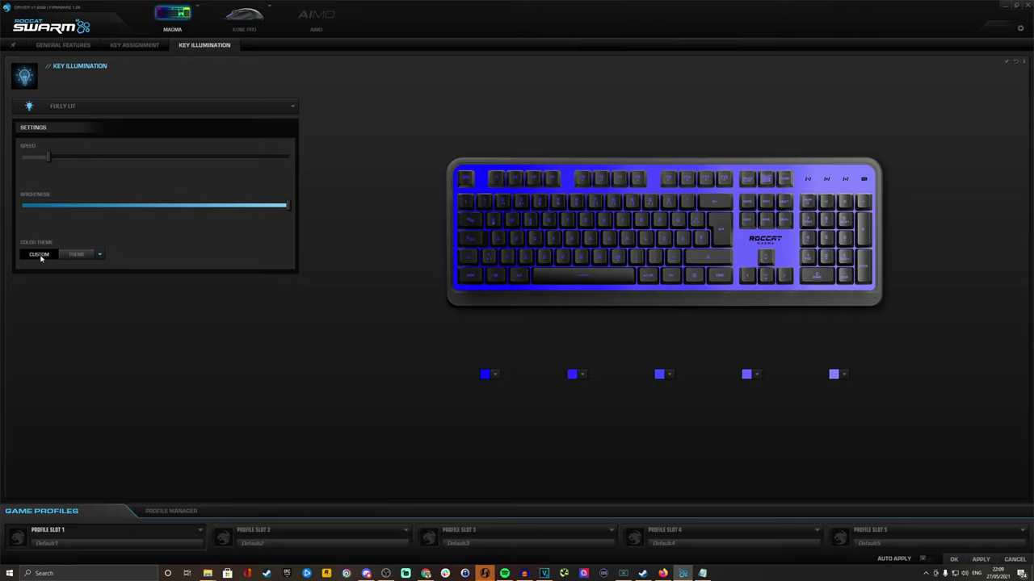
- Color the five keyboard zones from left to right red, white, bright green, orange and light cyan
click(494, 375)
click(407, 415)
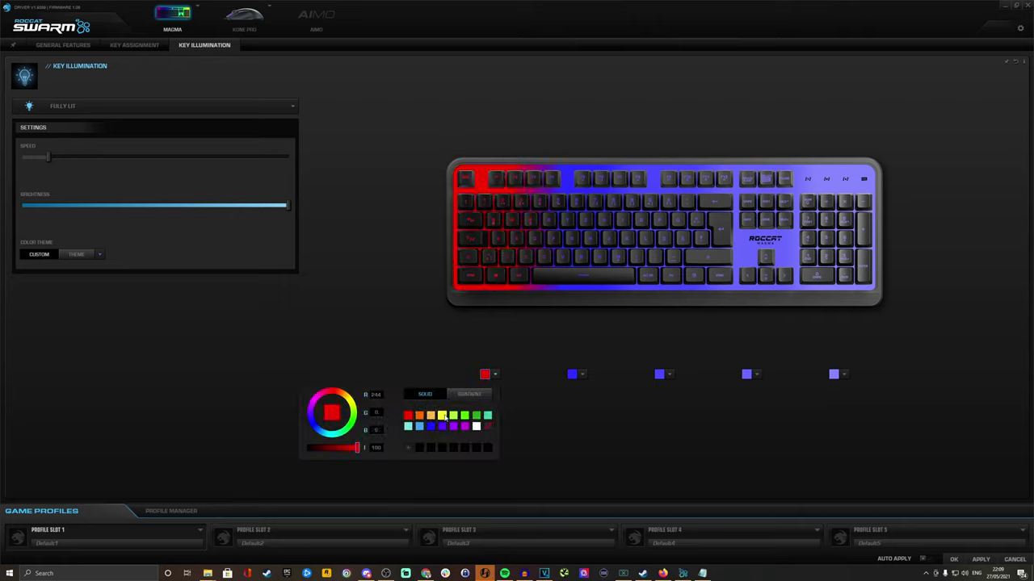
click(581, 375)
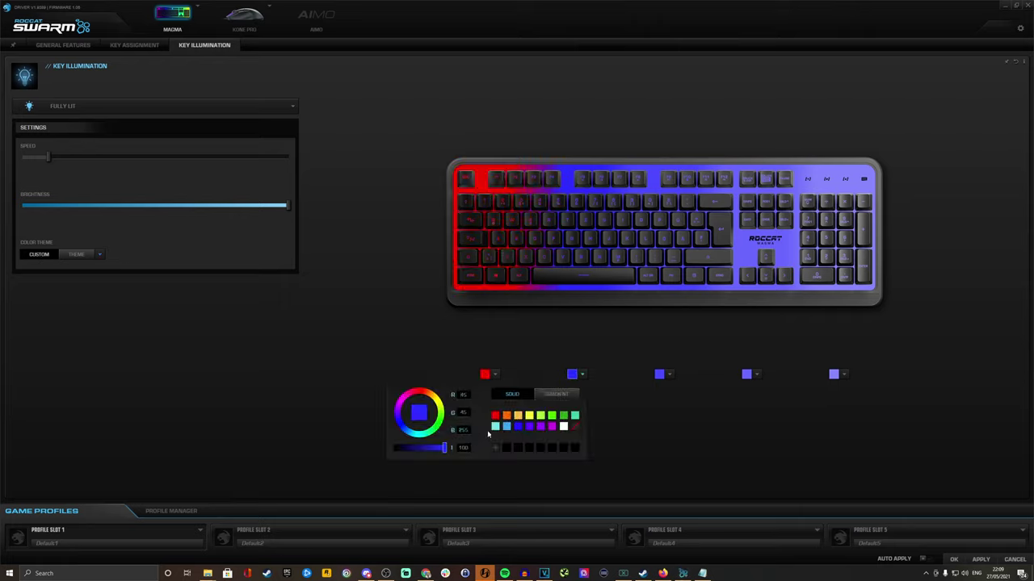
click(563, 426)
click(667, 375)
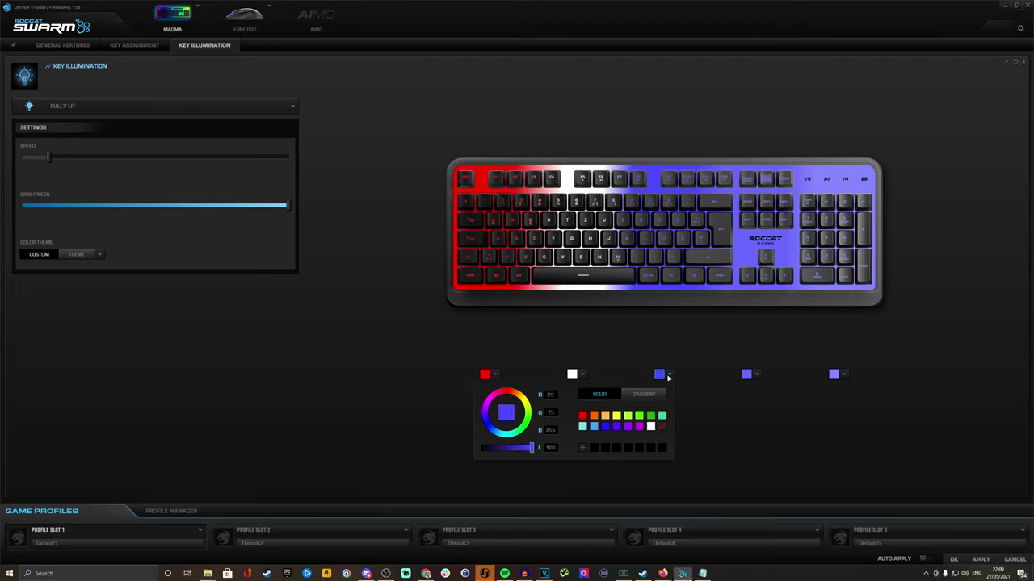
click(639, 415)
click(755, 374)
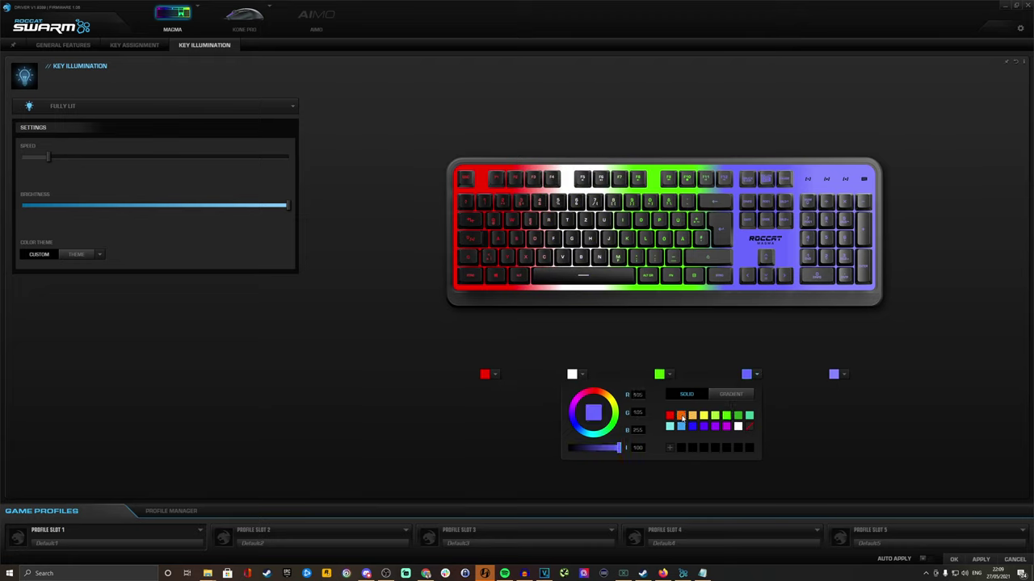
click(681, 416)
click(842, 375)
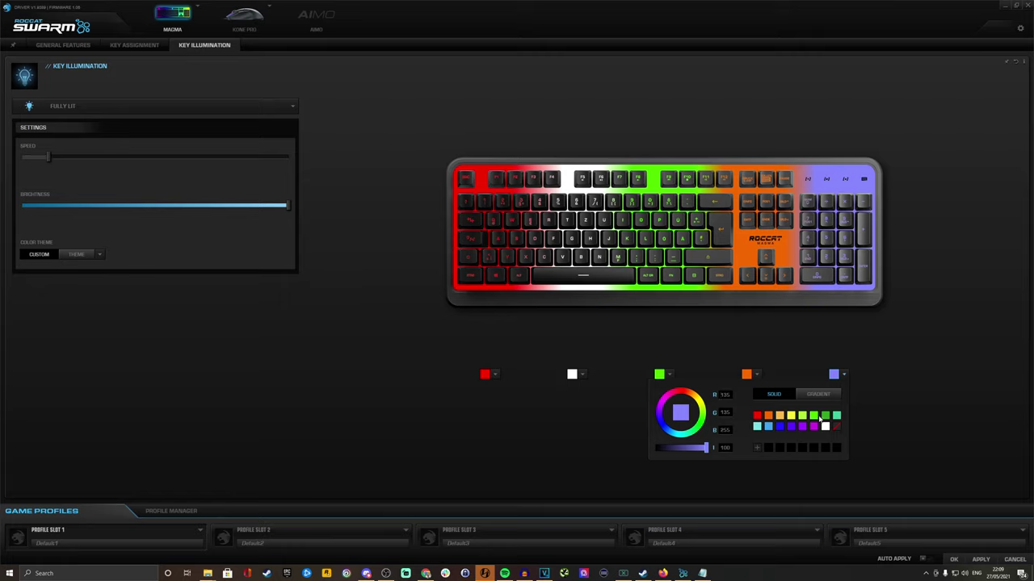
click(757, 427)
click(925, 465)
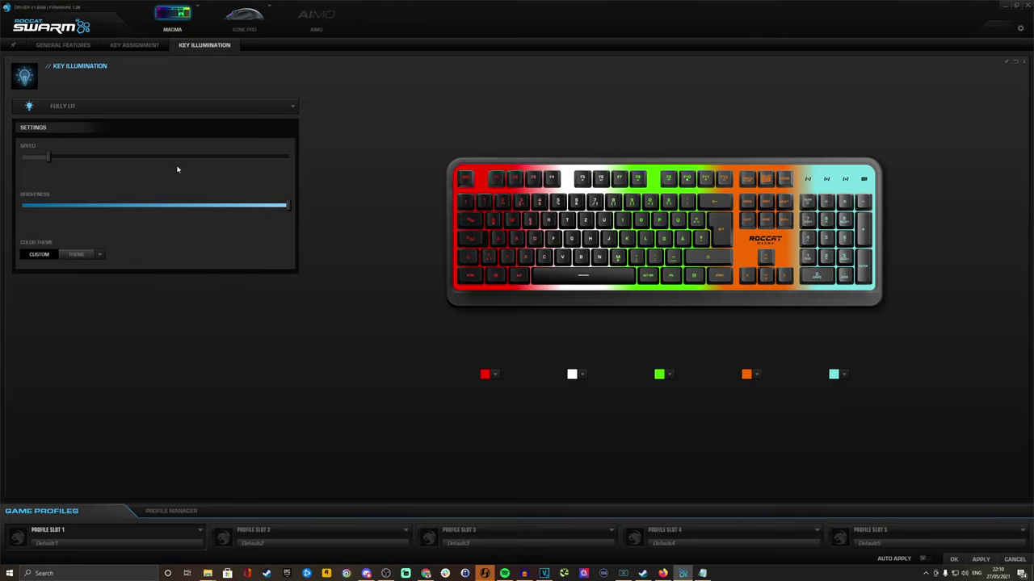
- Set the illumination effect to the AIMO Intelligent Lighting System
click(168, 105)
click(123, 124)
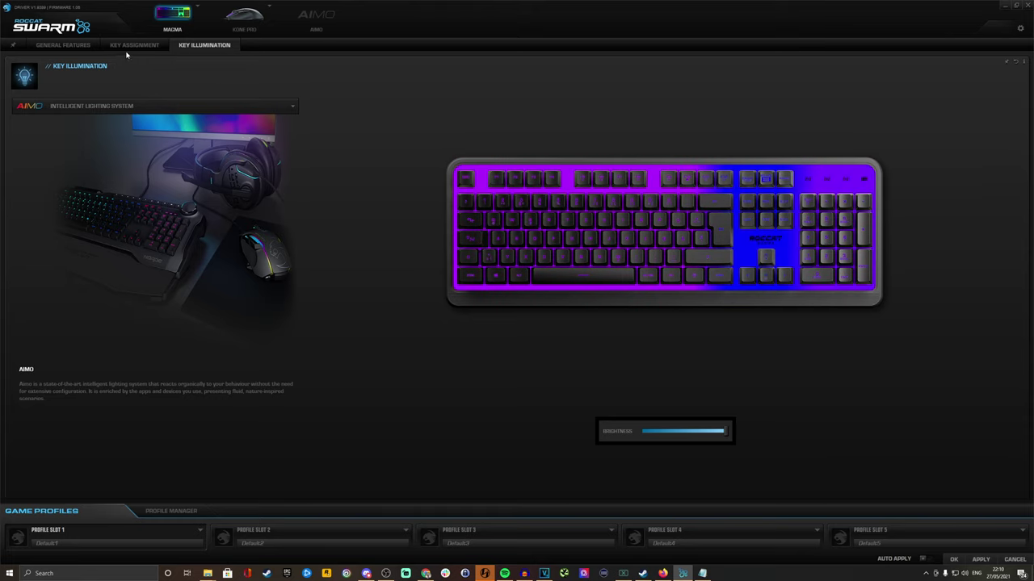
- Select the Q key in the key assignment settings and browse the Basic, ROCCAT and System & OS functions
click(127, 46)
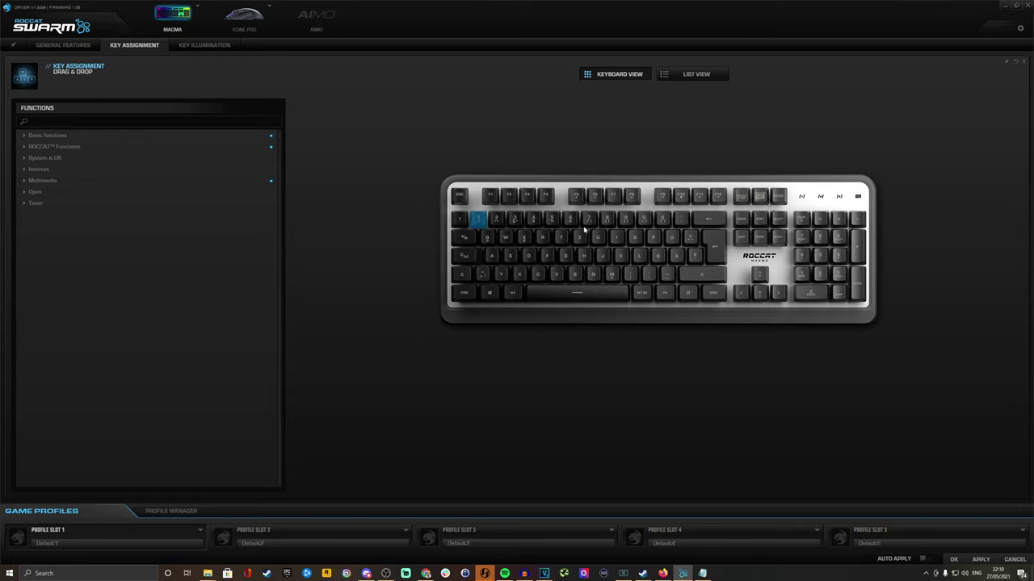
click(482, 237)
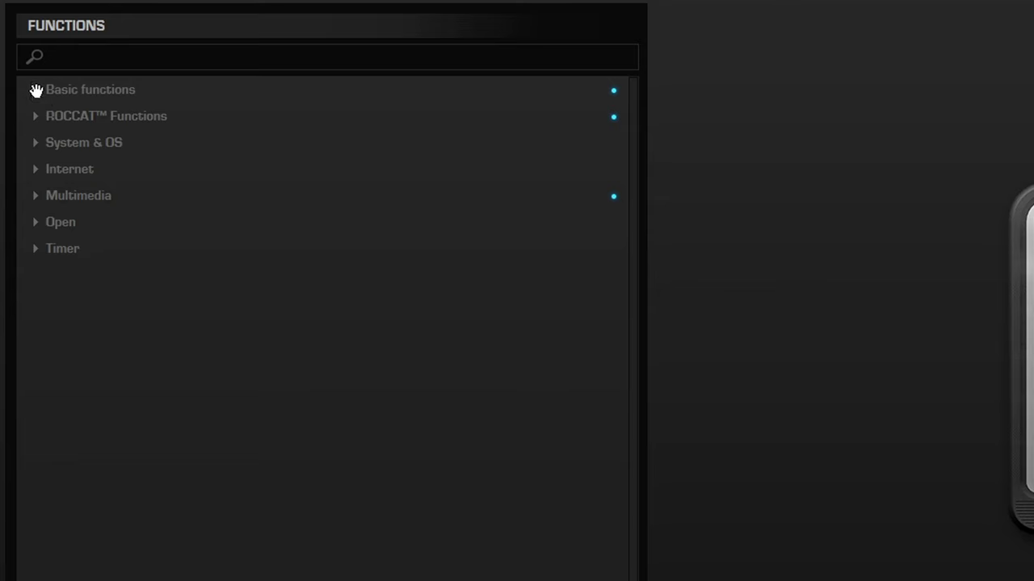
click(24, 134)
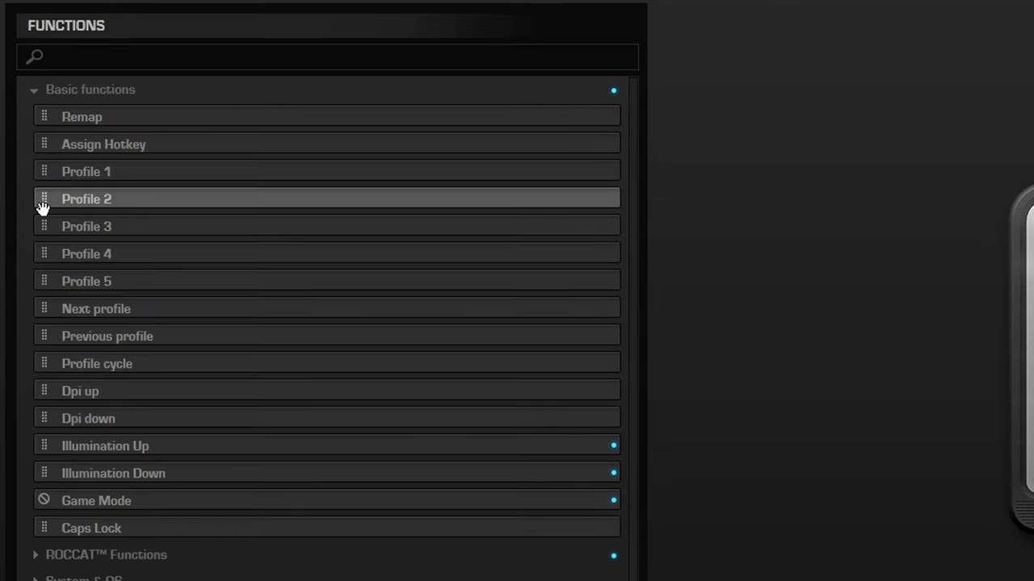
click(36, 555)
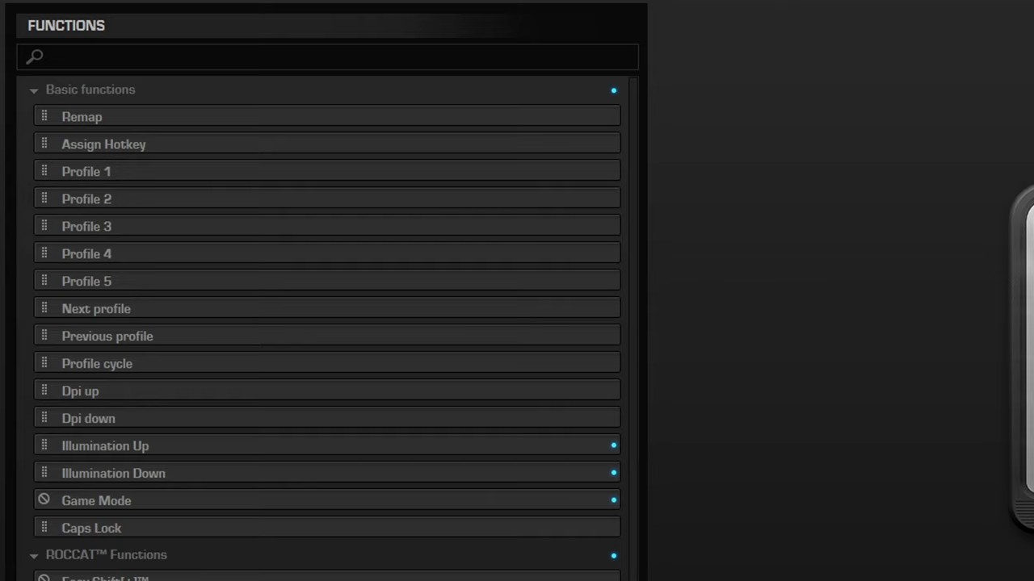
scroll(323, 323, down, 7)
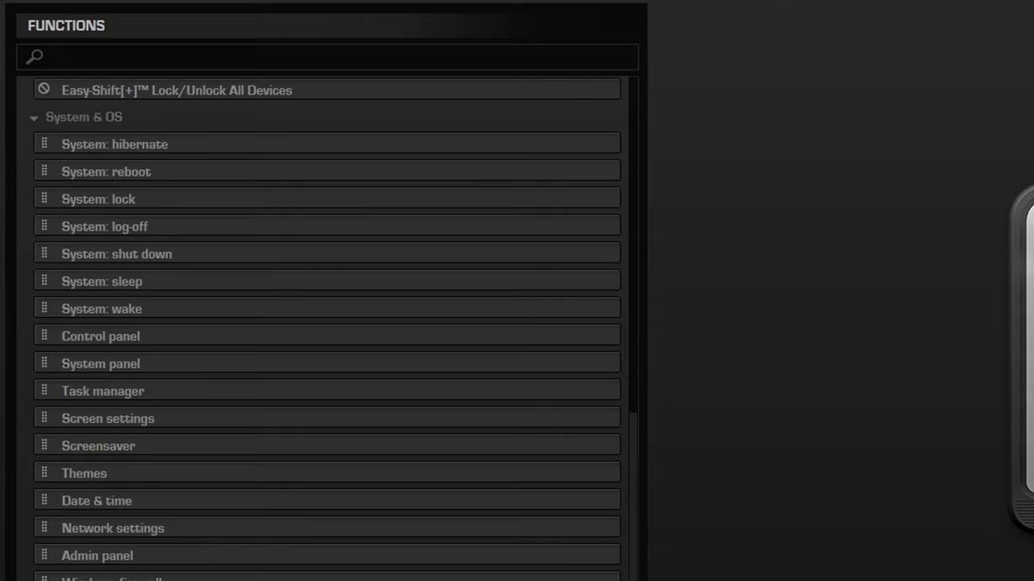
scroll(104, 203, up, 7)
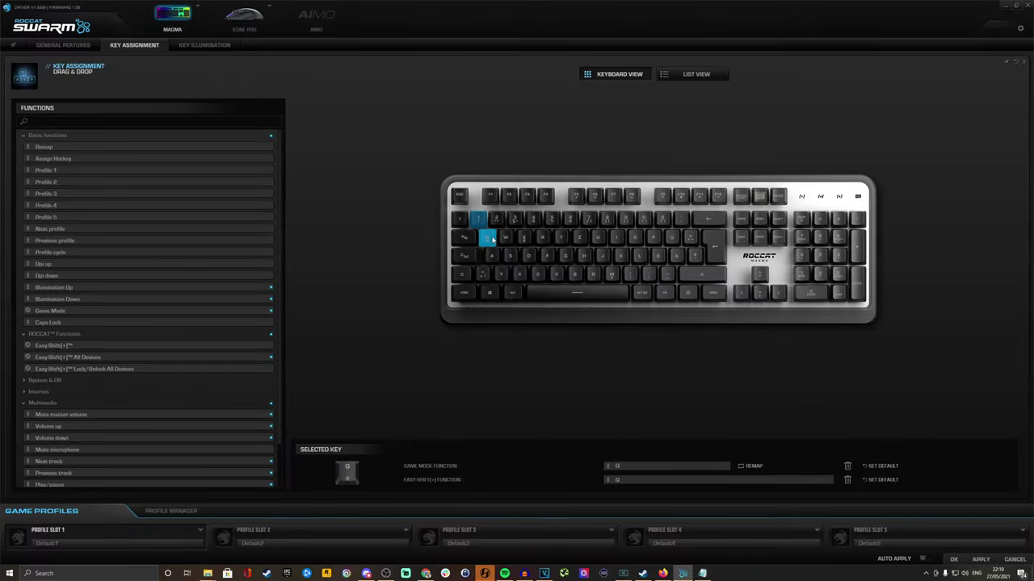
- Inspect the Game Mode and Easy-Shift function slots offered for the Q, F8 and P keys
click(487, 241)
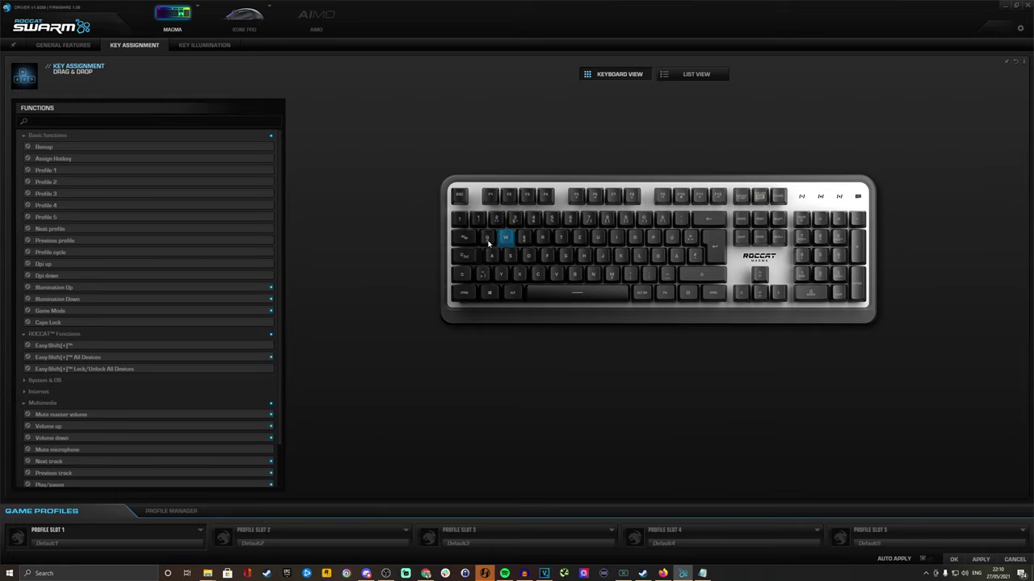
click(487, 239)
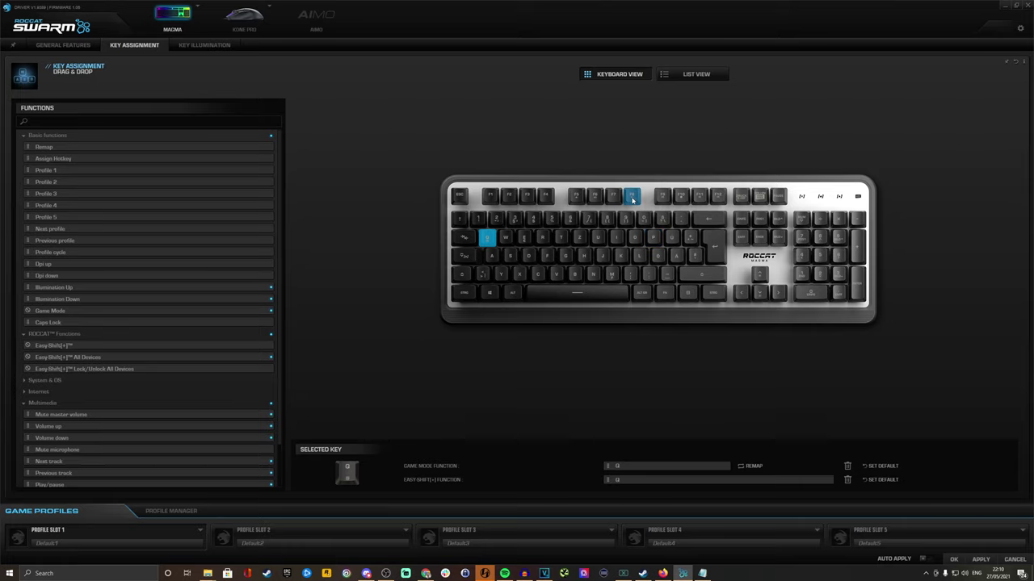
click(632, 198)
click(654, 239)
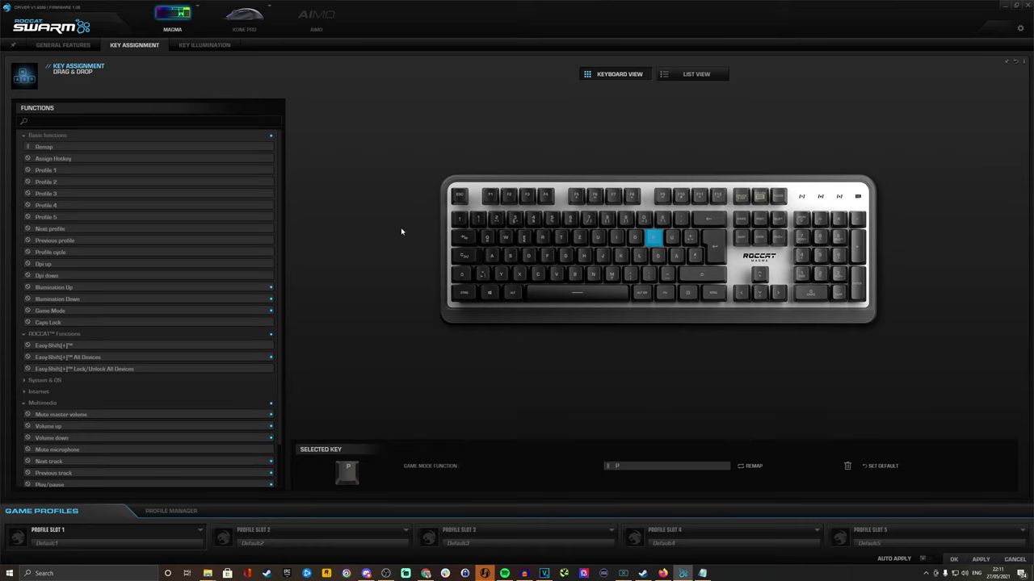
- Assign the hotkey Shift + Ctrl + V to the A key's Easy-Shift function
click(492, 257)
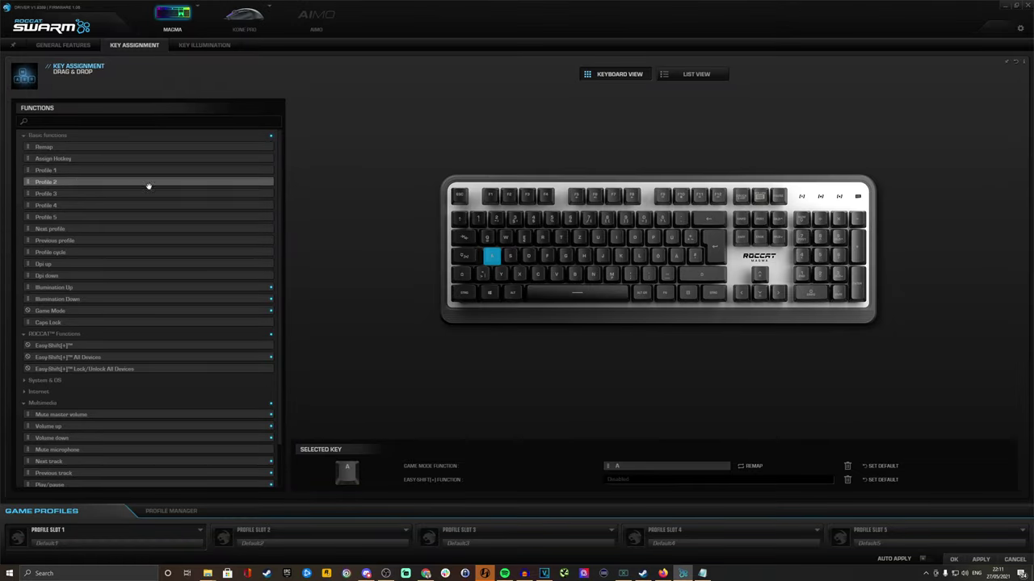
drag(52, 159, 606, 464)
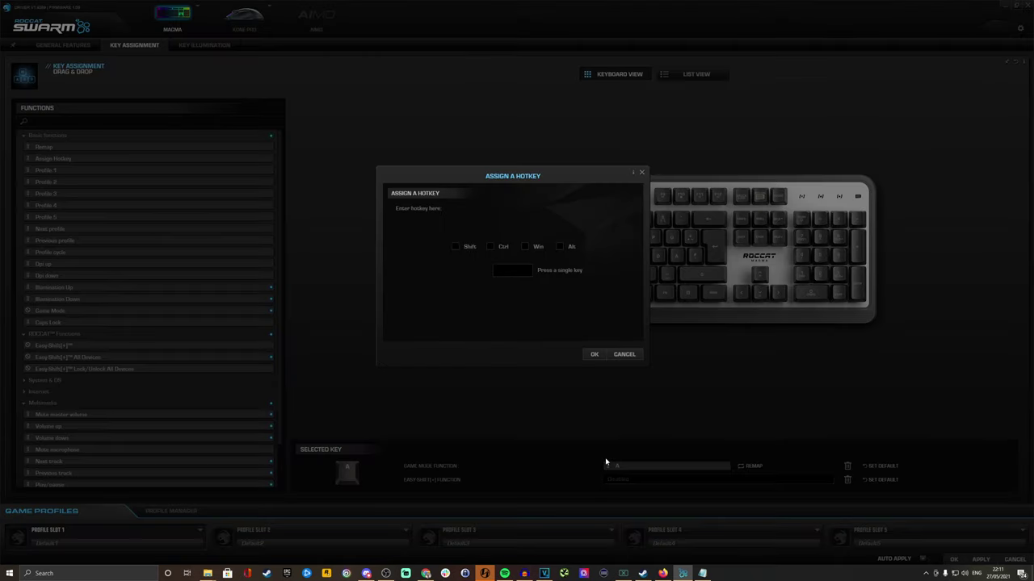
click(505, 273)
click(456, 250)
click(503, 271)
key(v)
click(592, 357)
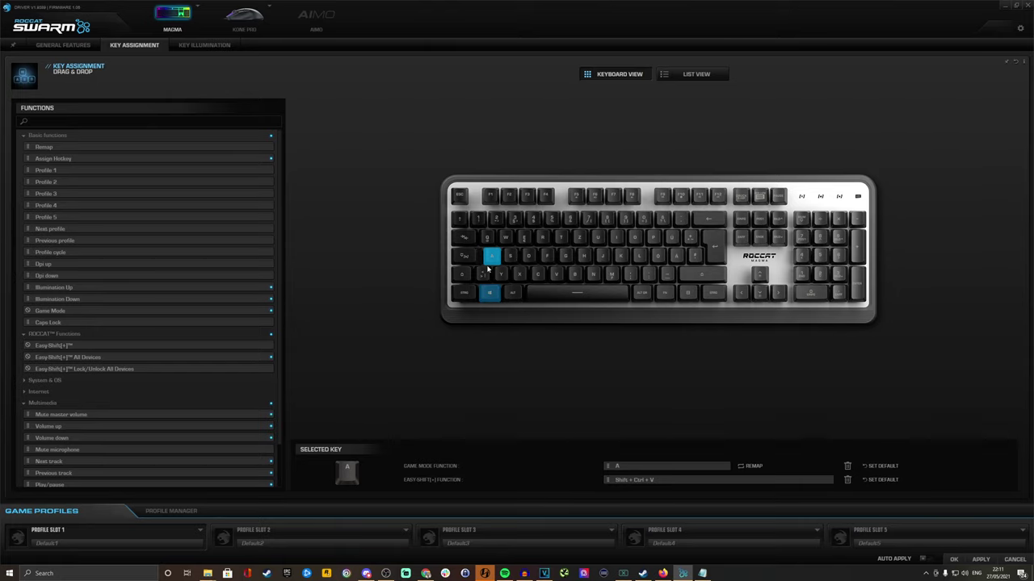
- Check the Caps Lock key's function and reassign the A key's Easy-Shift function to a single-key hotkey without Shift or Ctrl
click(462, 260)
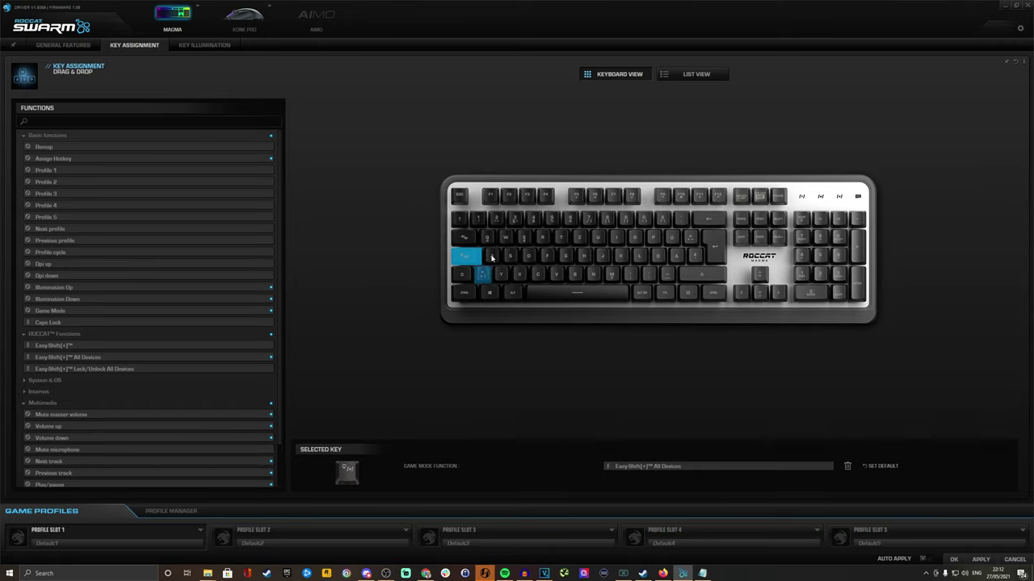
click(494, 254)
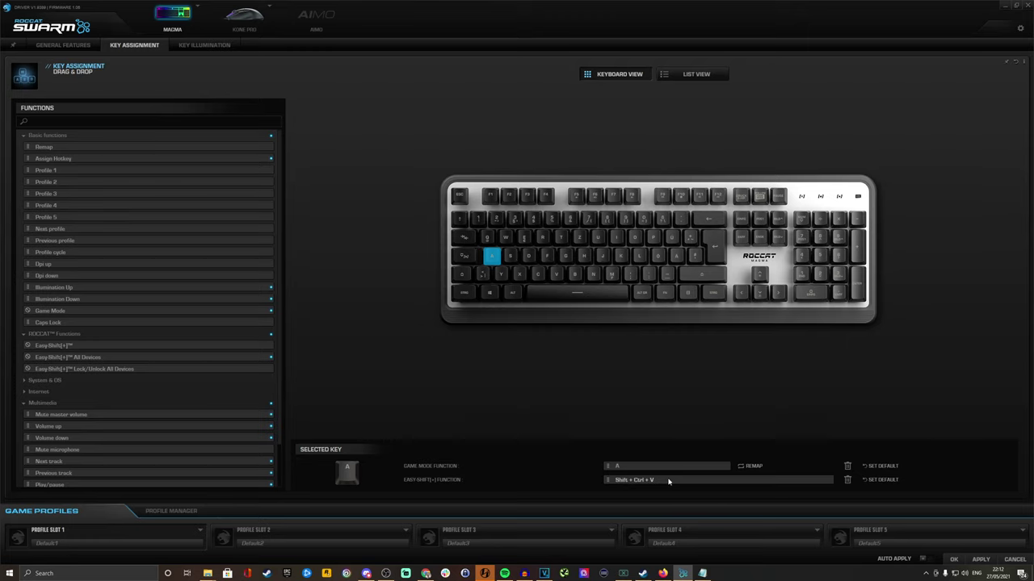
drag(52, 158, 638, 482)
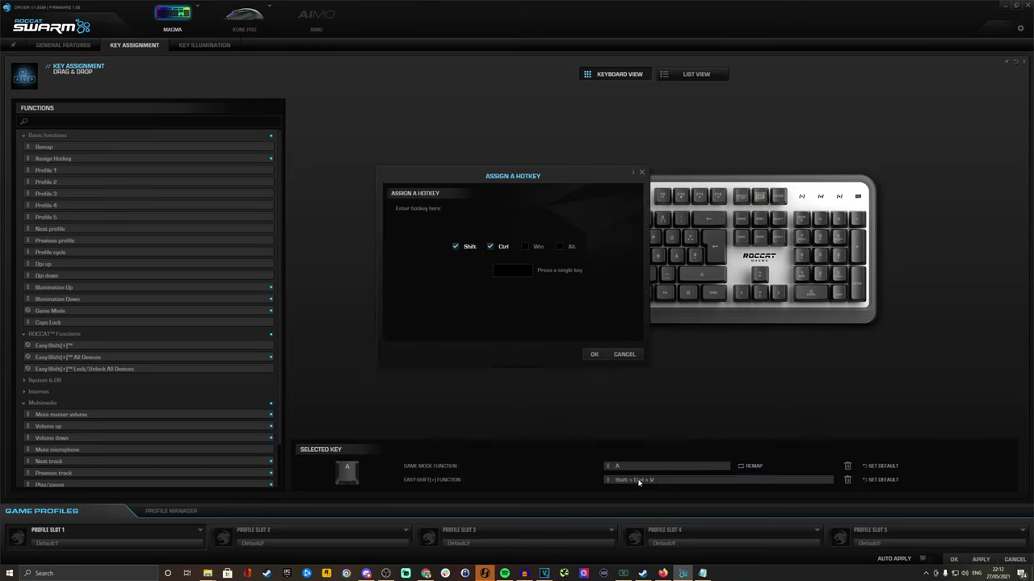
click(491, 248)
click(465, 248)
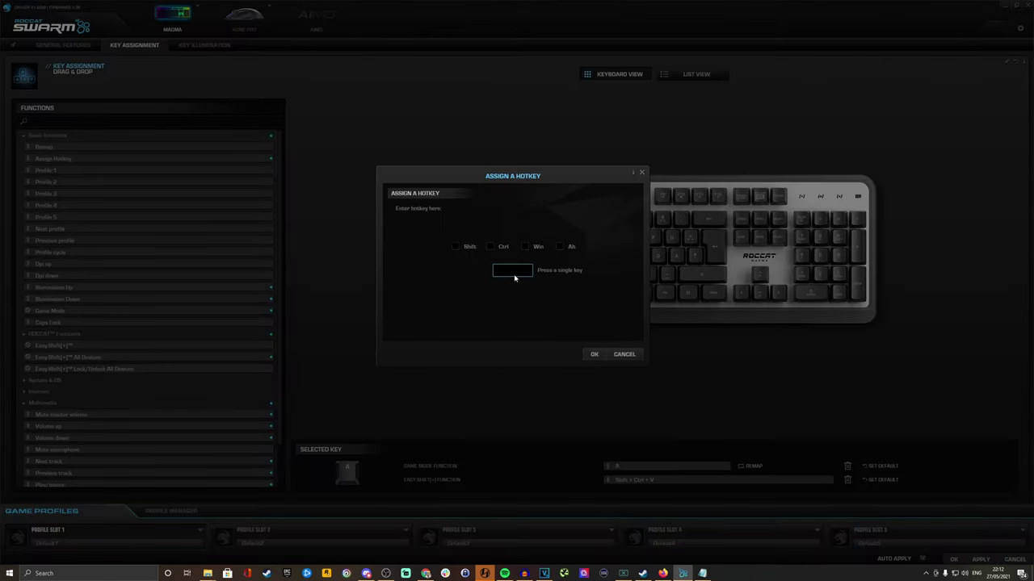
click(590, 356)
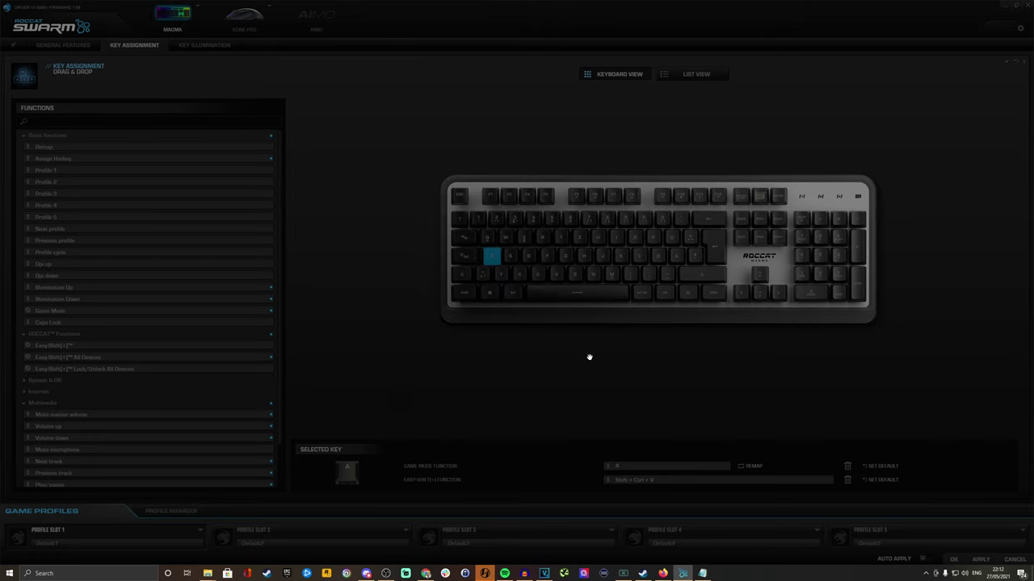
- Switch to Notepad and test the A key with and without Easy-Shift, entering alternating runs of r and a
click(704, 574)
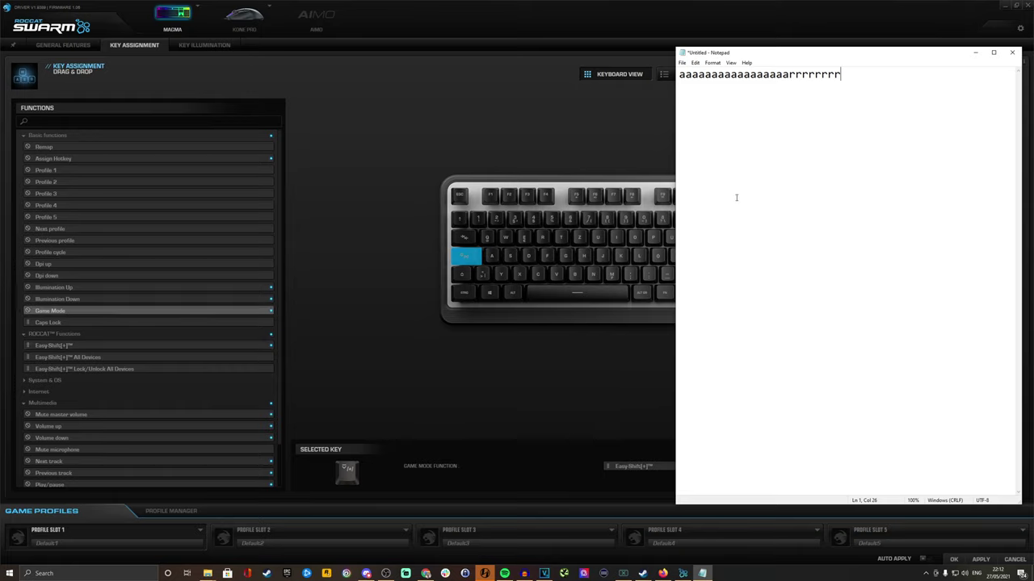
text(rrrr)
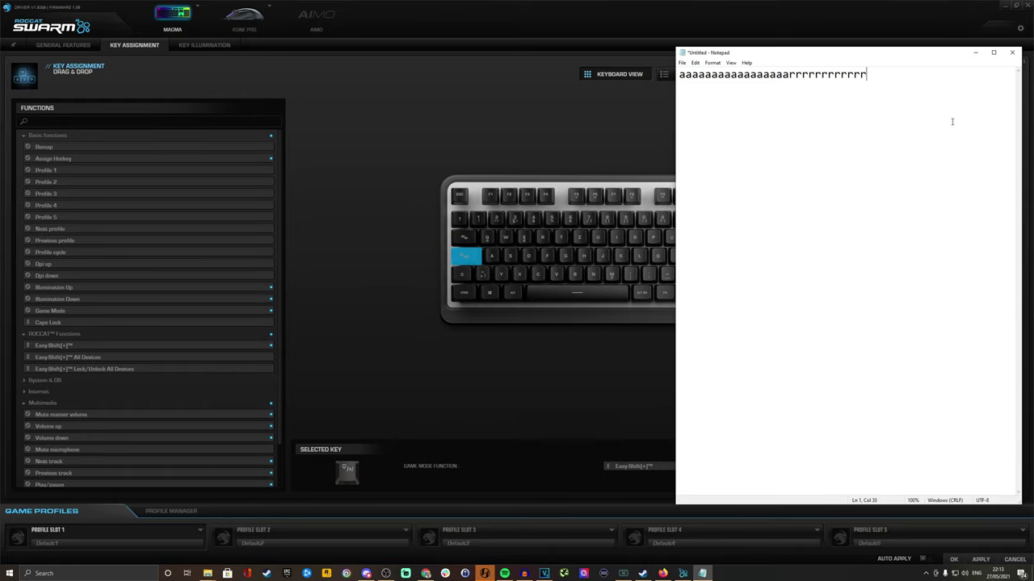
text(rrrraaaarrraaaarrra)
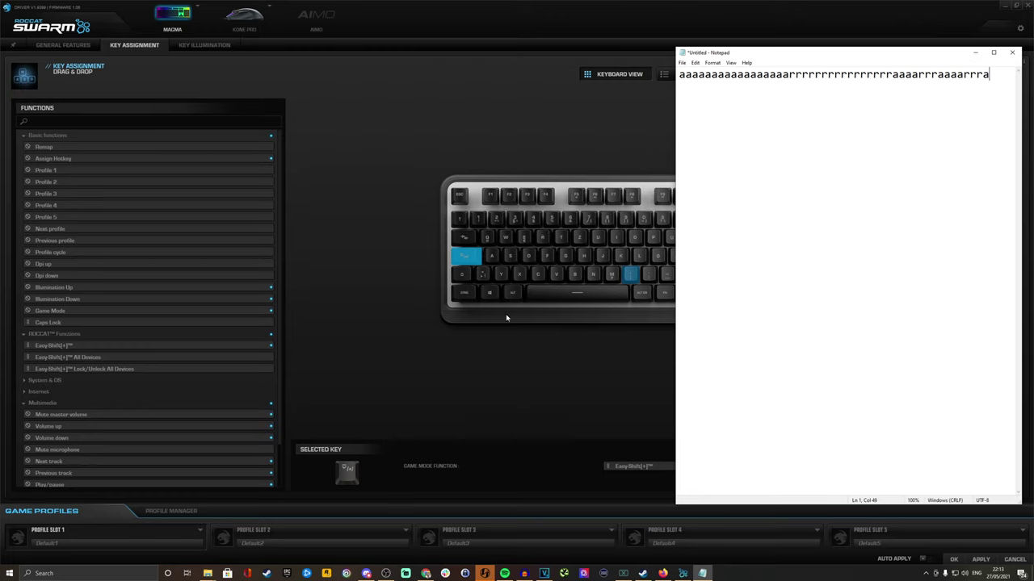
- Return to ROCCAT Swarm and inspect the function slots of the S, D and K keys, including the K key's remap dialog
click(507, 317)
click(509, 256)
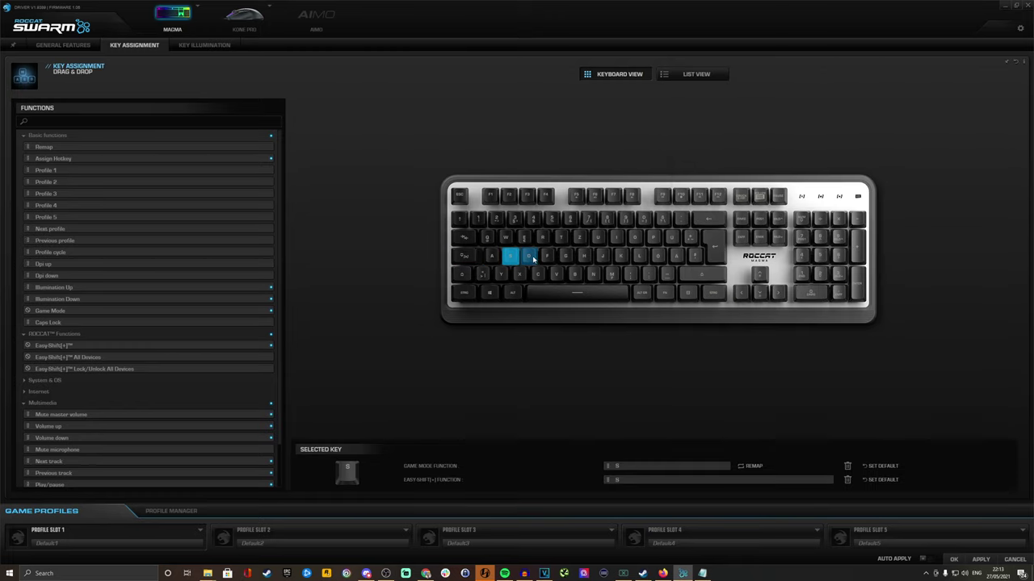
click(533, 258)
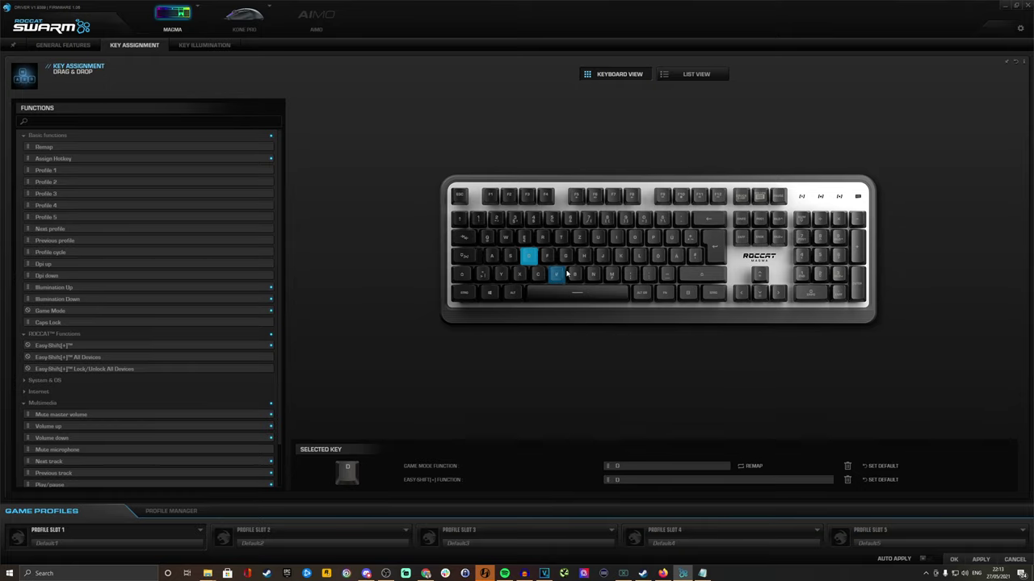
click(620, 257)
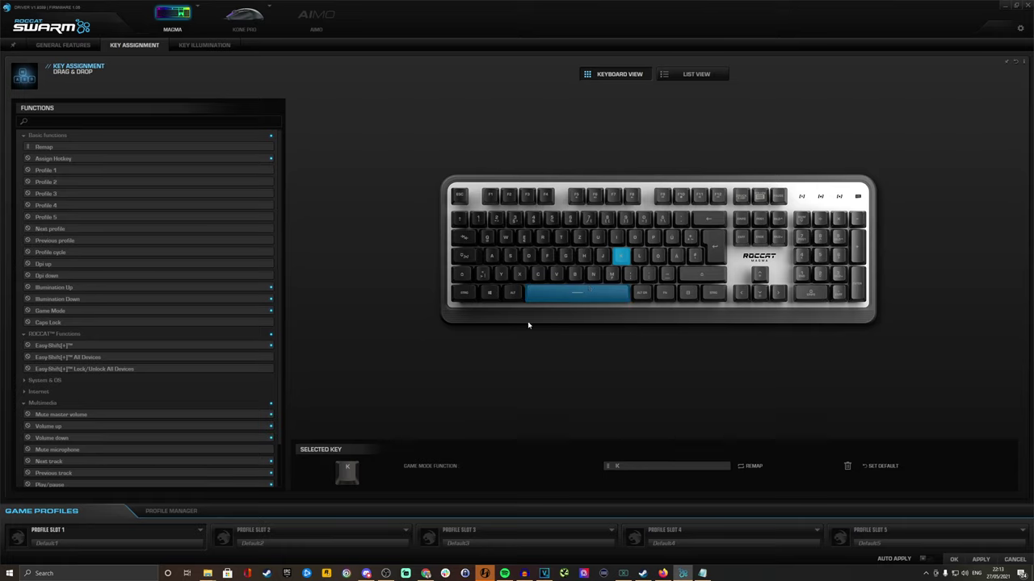
click(620, 257)
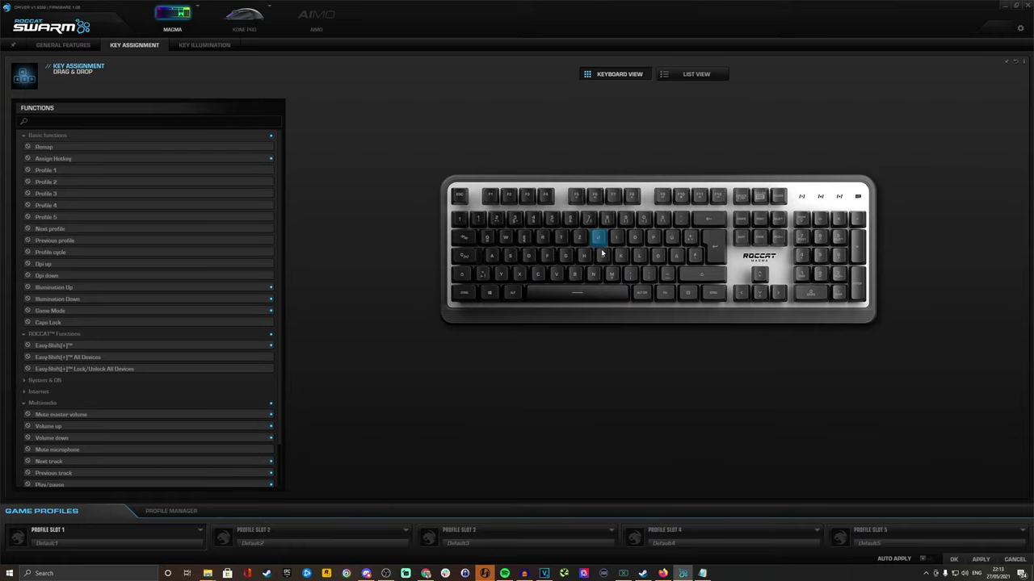
click(620, 257)
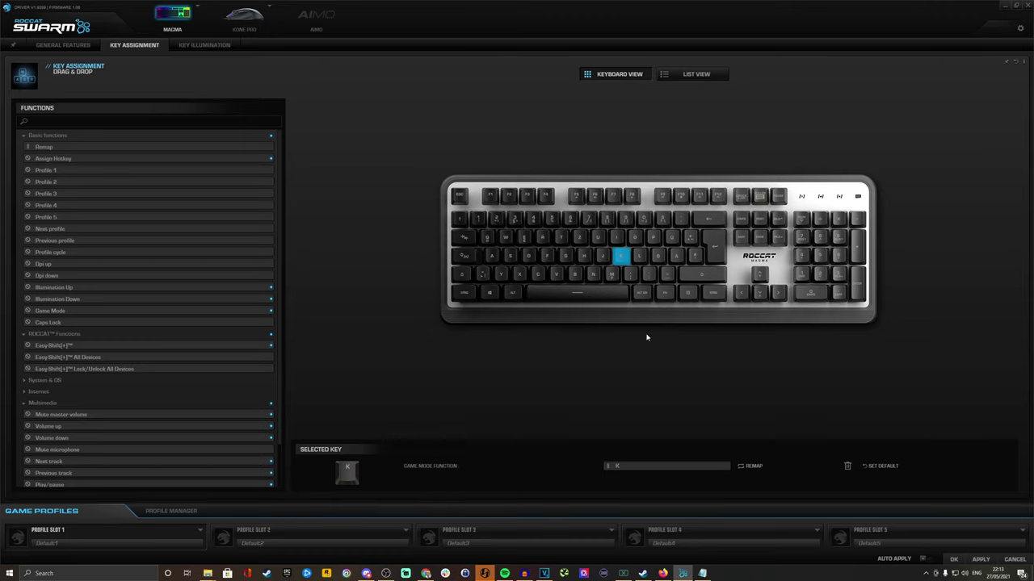
click(751, 467)
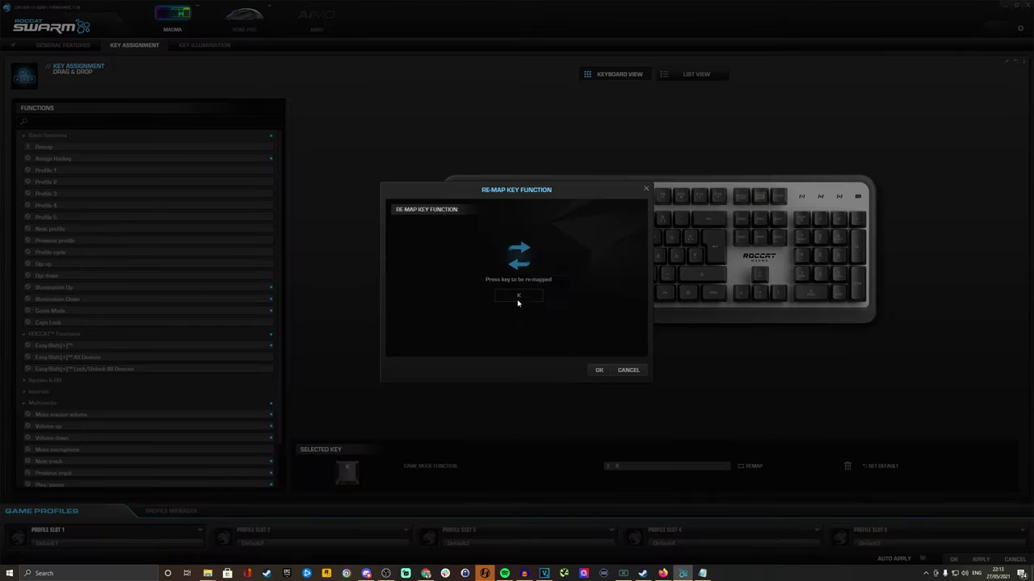
click(629, 369)
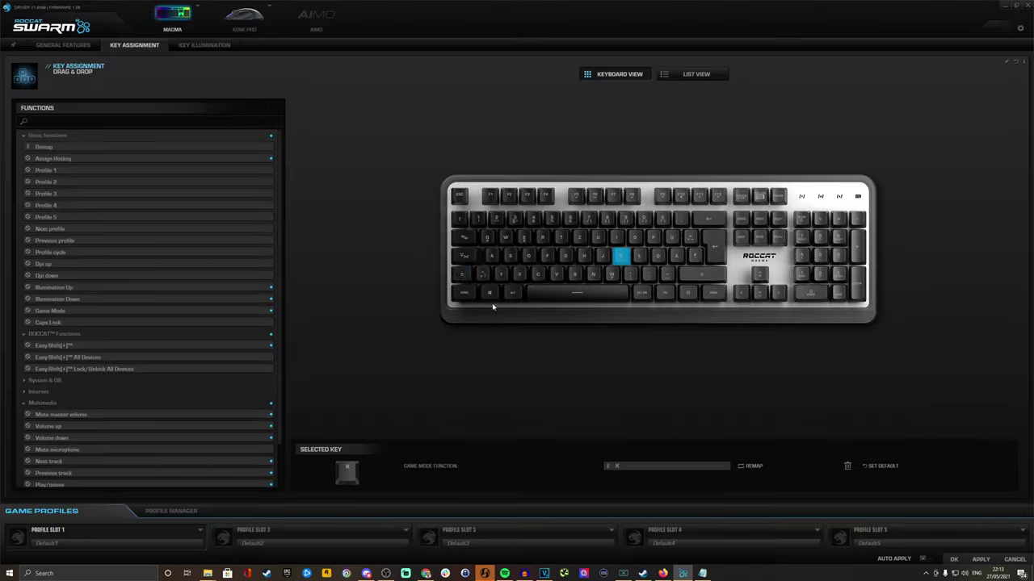
- Assign Volume down as the F5 key's Game Mode function and apply the change
click(574, 199)
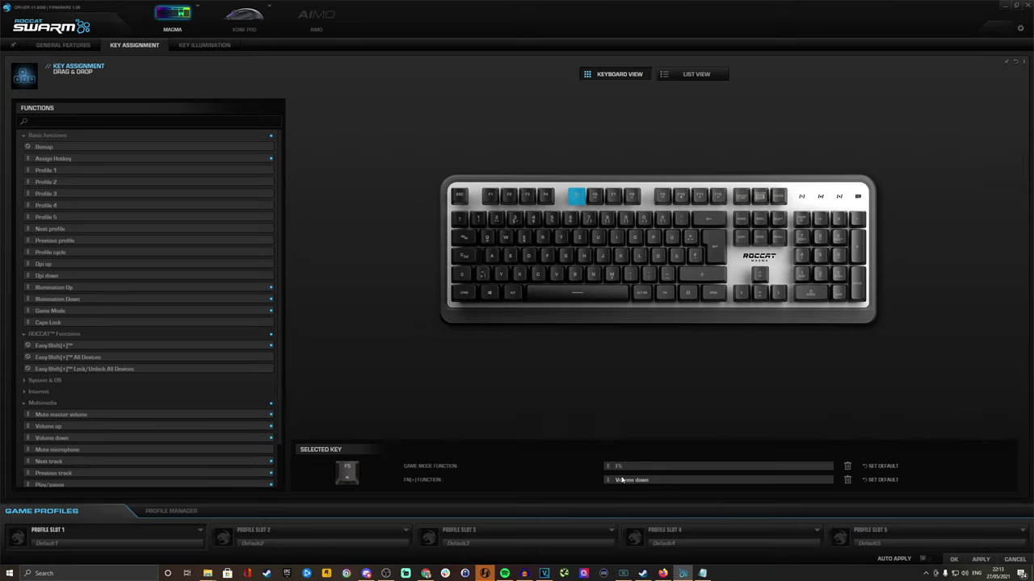
scroll(80, 371, down, 1)
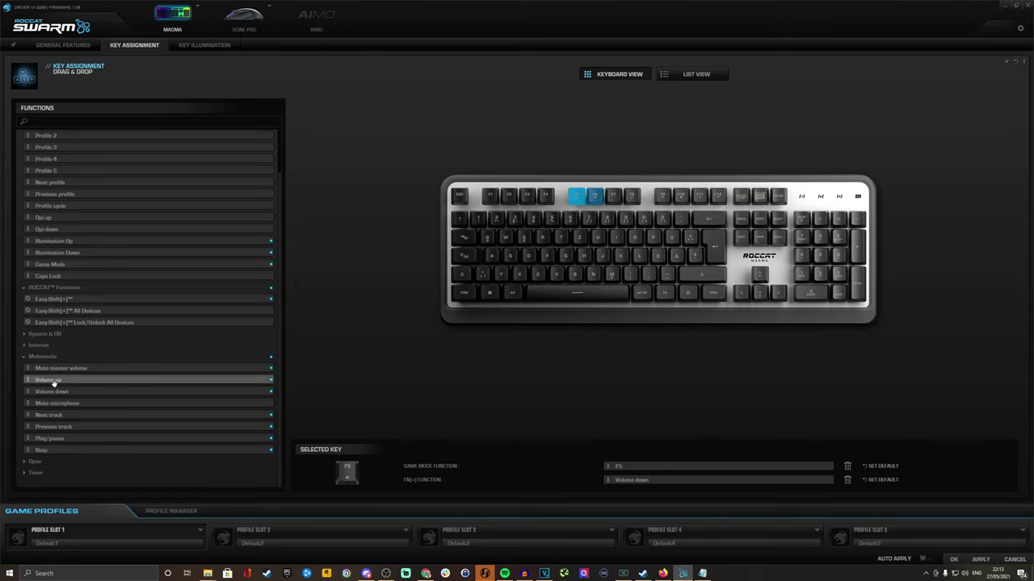
drag(53, 381, 626, 467)
drag(84, 390, 657, 468)
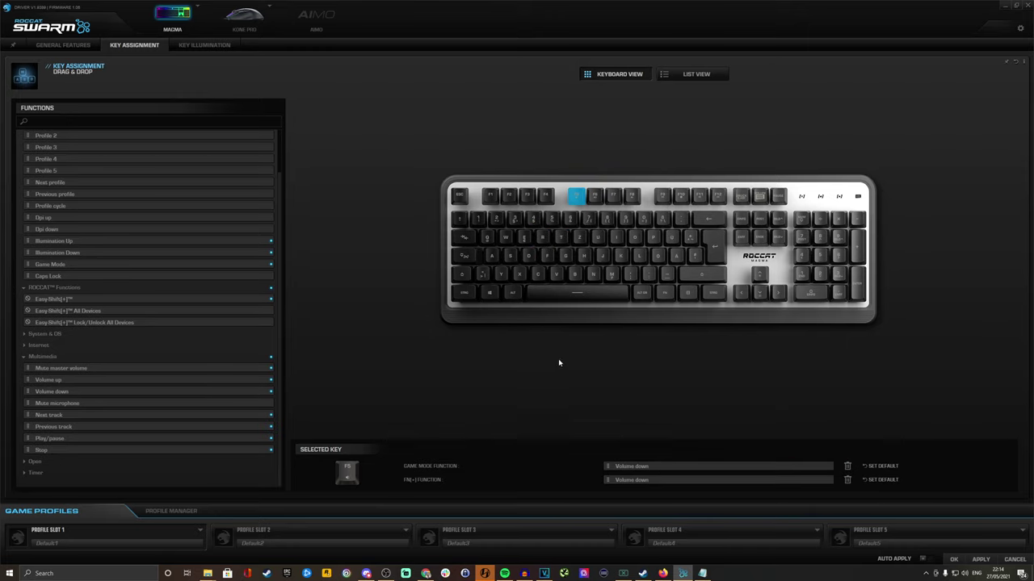
click(981, 559)
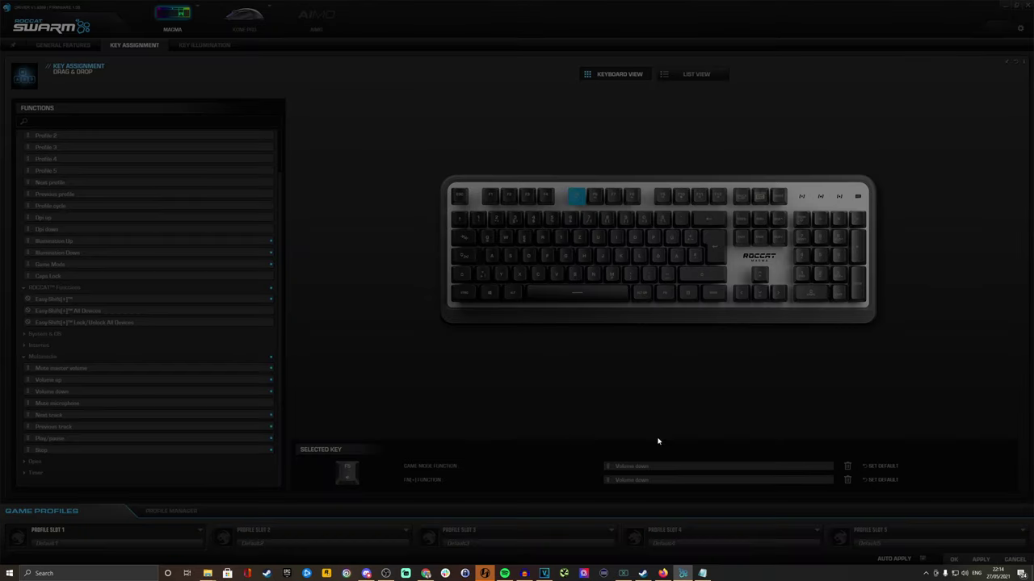
- Test the F5 key by lowering the system volume repeatedly, and raise the volume again with the volume-up control
key(F5)
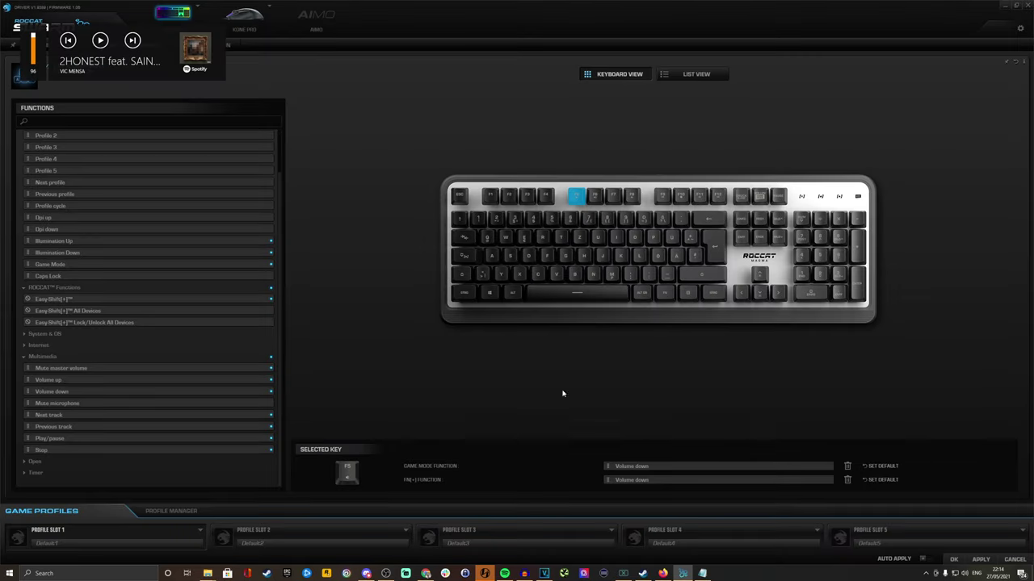
key(F5)
key(F5)
key(F5)
key(F5)
key(F5)
key(F5)
key(F5)
key(F5)
key(F5)
key(F5)
key(F5)
key(F5)
key(F5)
key(F5)
key(F5)
key(F5)
key(F5)
key(F5)
key(F5)
key(F5)
key(XF86AudioRaiseVolume)
key(XF86AudioRaiseVolume)
key(XF86AudioRaiseVolume)
key(XF86AudioRaiseVolume)
key(XF86AudioRaiseVolume)
key(XF86AudioRaiseVolume)
key(XF86AudioRaiseVolume)
key(XF86AudioRaiseVolume)
- Inspect the function slots of the F5 key, the Enter key and the keys beside Enter
click(460, 127)
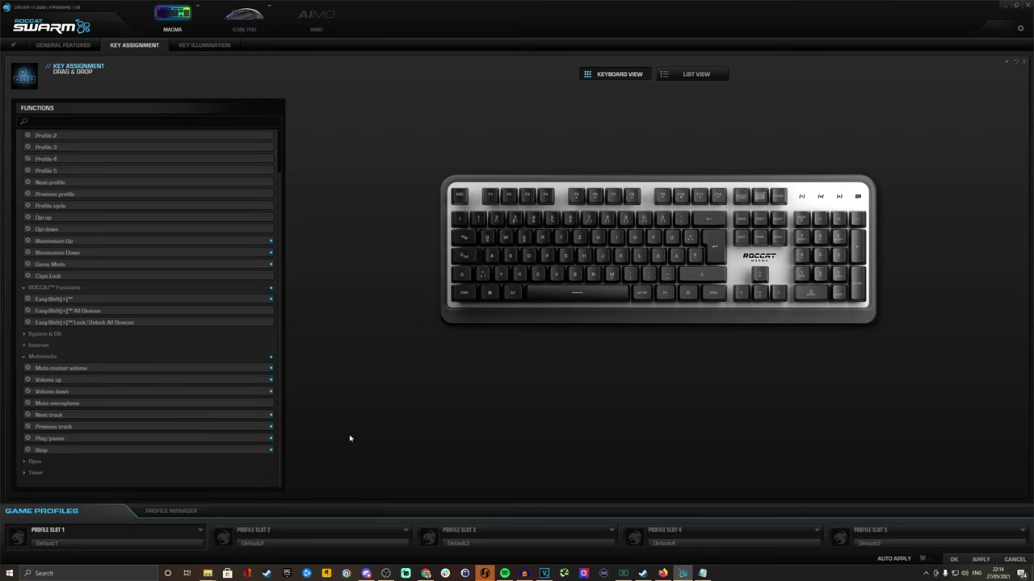
scroll(67, 202, up, 2)
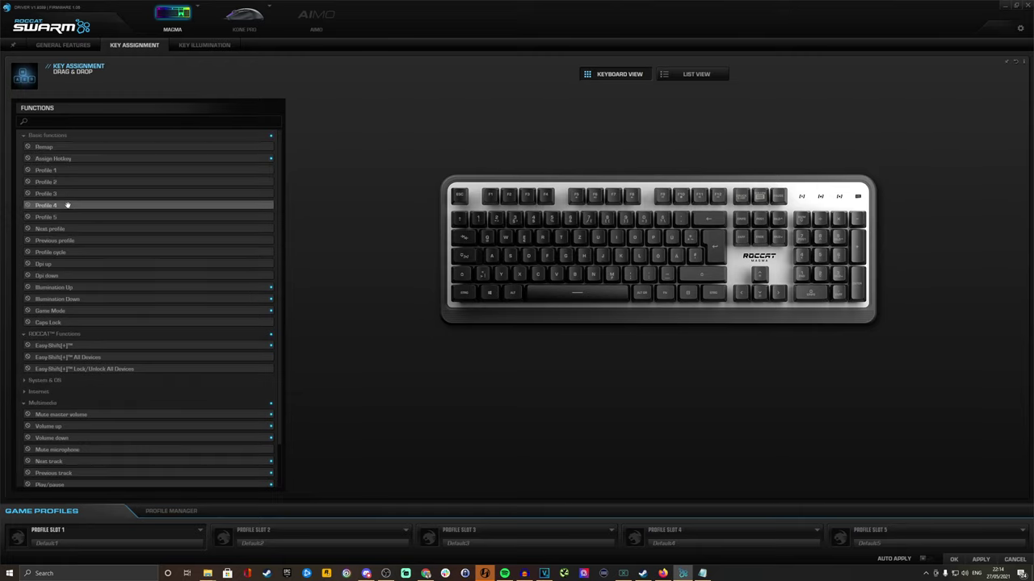
click(574, 194)
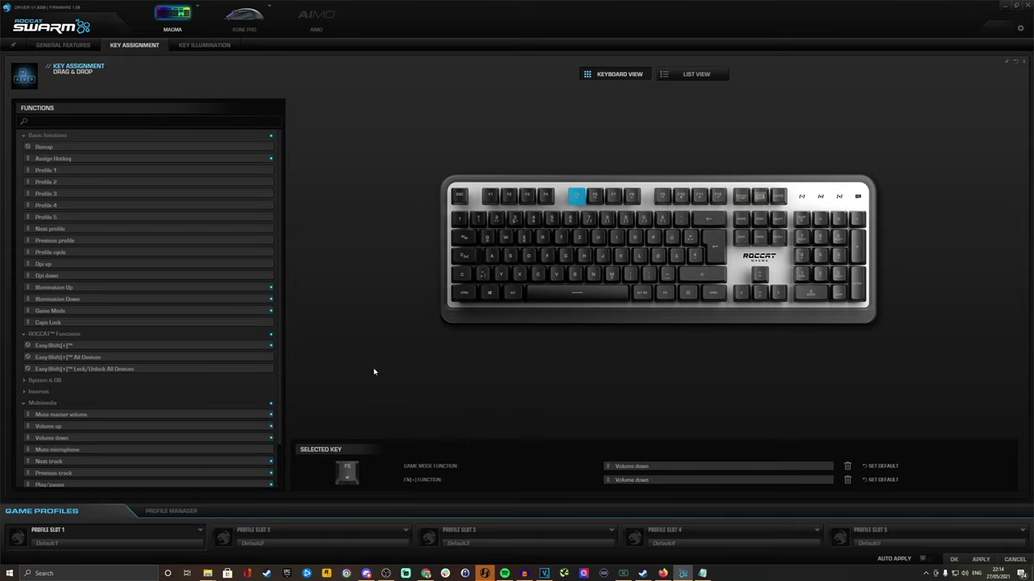
click(685, 237)
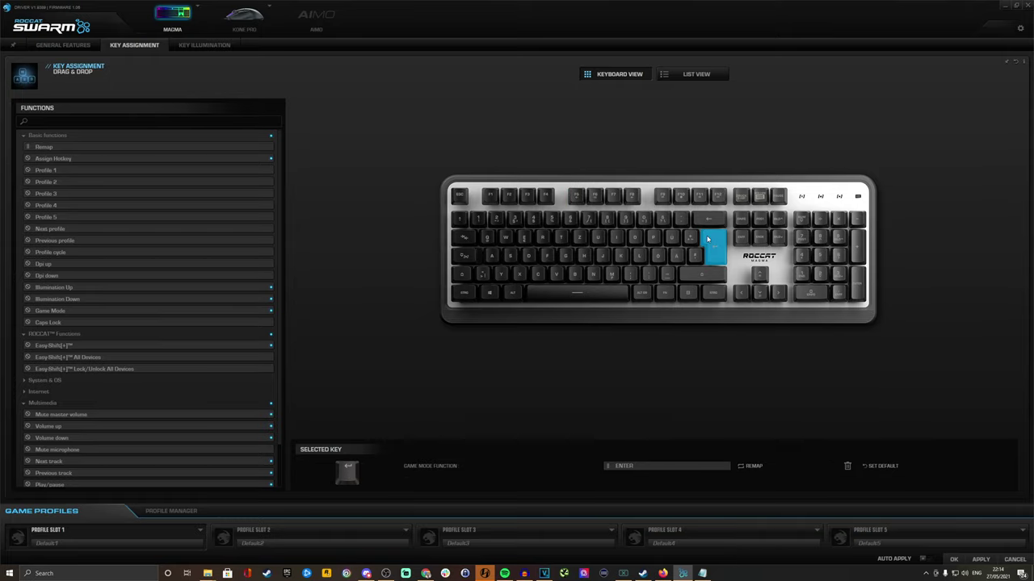
click(683, 239)
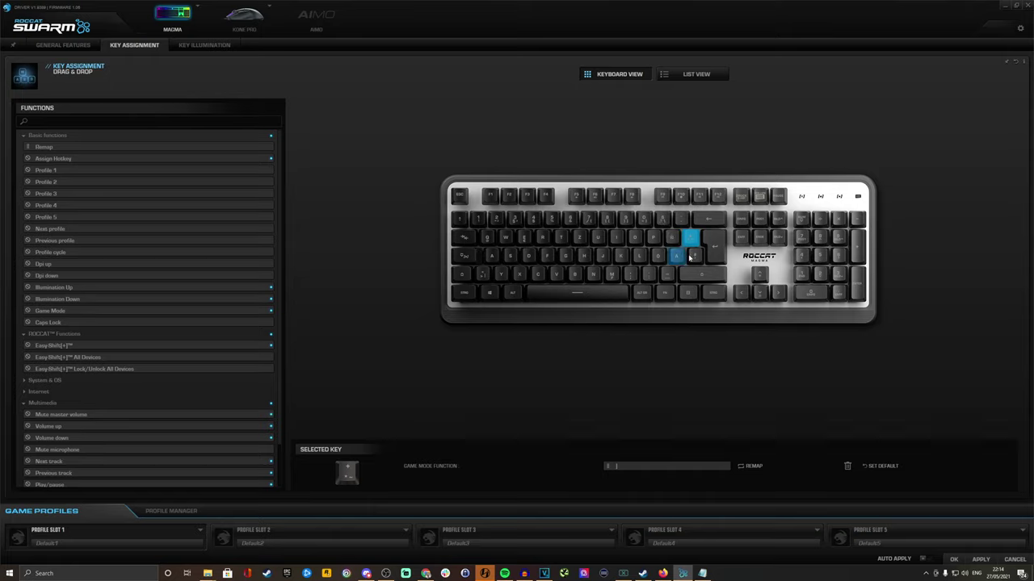
click(675, 256)
click(711, 246)
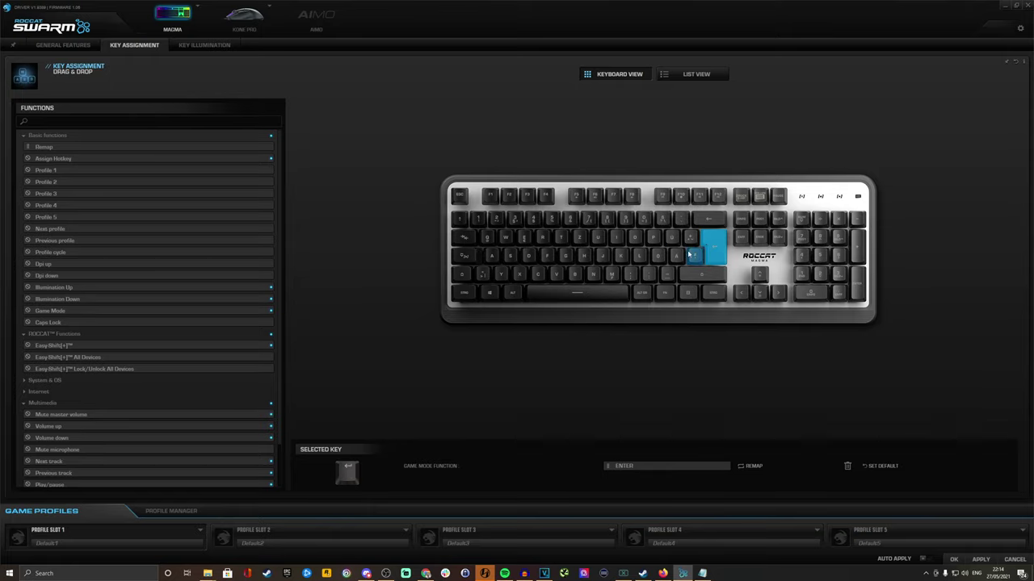
click(671, 237)
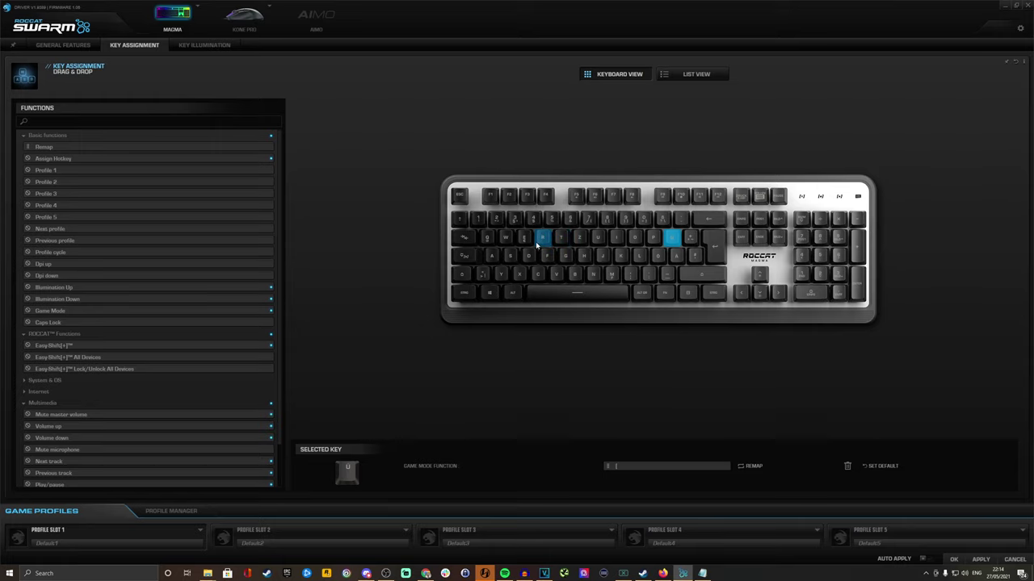
- Browse the Internet and System & OS function groups, collapsing Internet and expanding System & OS
scroll(121, 371, down, 1)
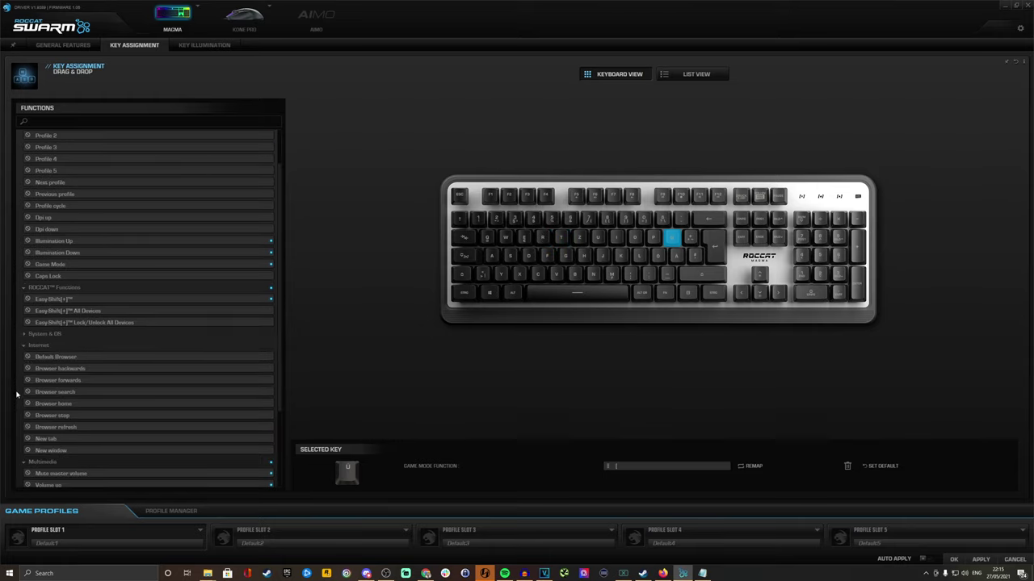
click(24, 346)
scroll(18, 396, down, 1)
click(24, 299)
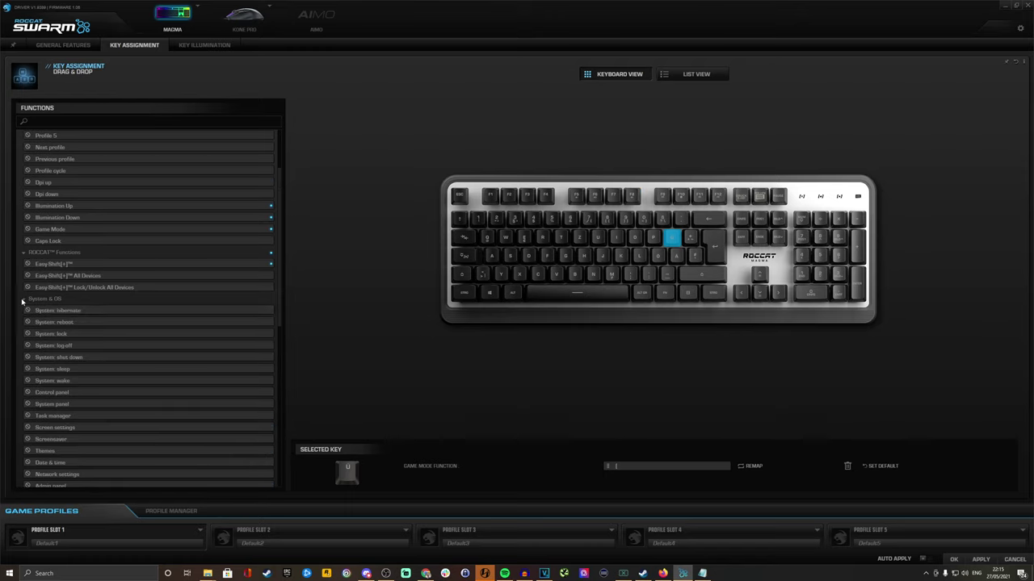
scroll(61, 402, down, 1)
scroll(72, 401, up, 3)
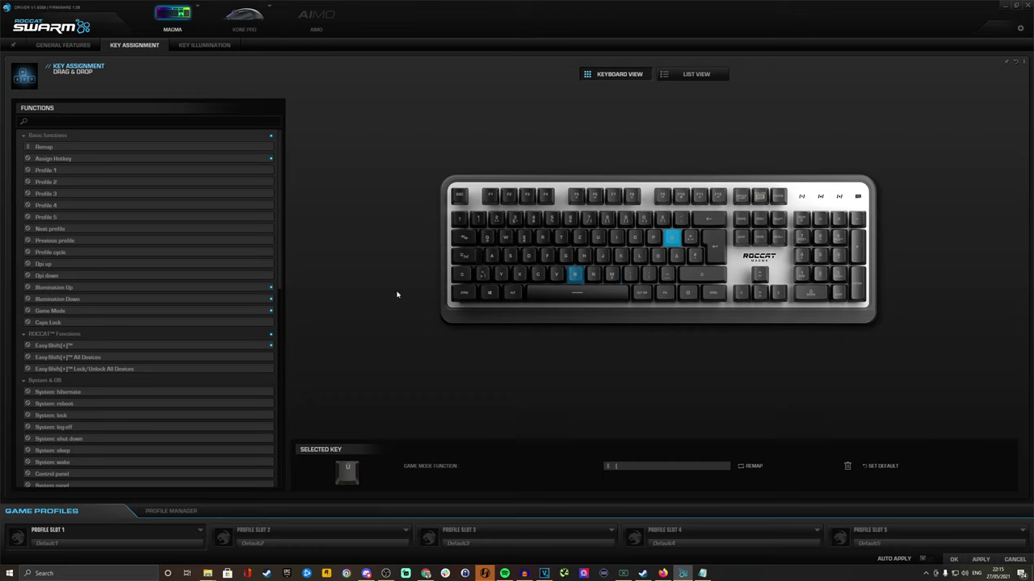